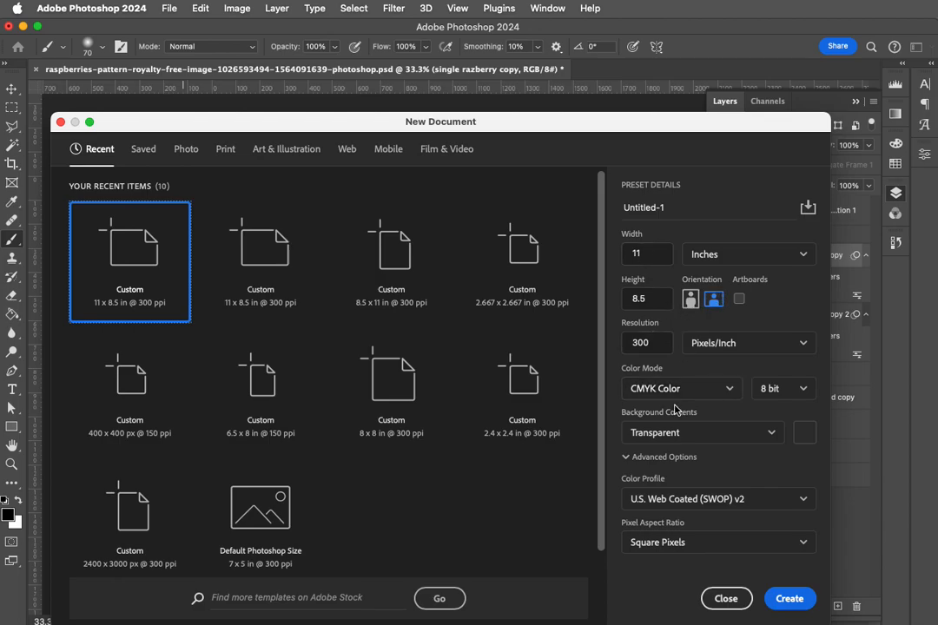
- Create the 11 x 8.5 in, 300 ppi CMYK document with a transparent background and place the raspberries JPG from the Desktop as embedded
click(789, 600)
click(169, 8)
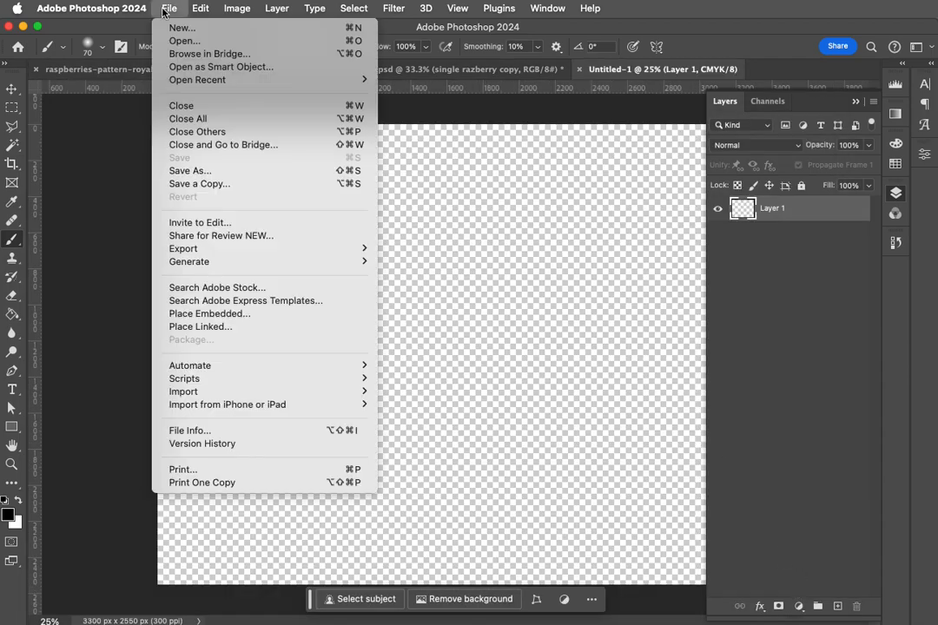
click(221, 315)
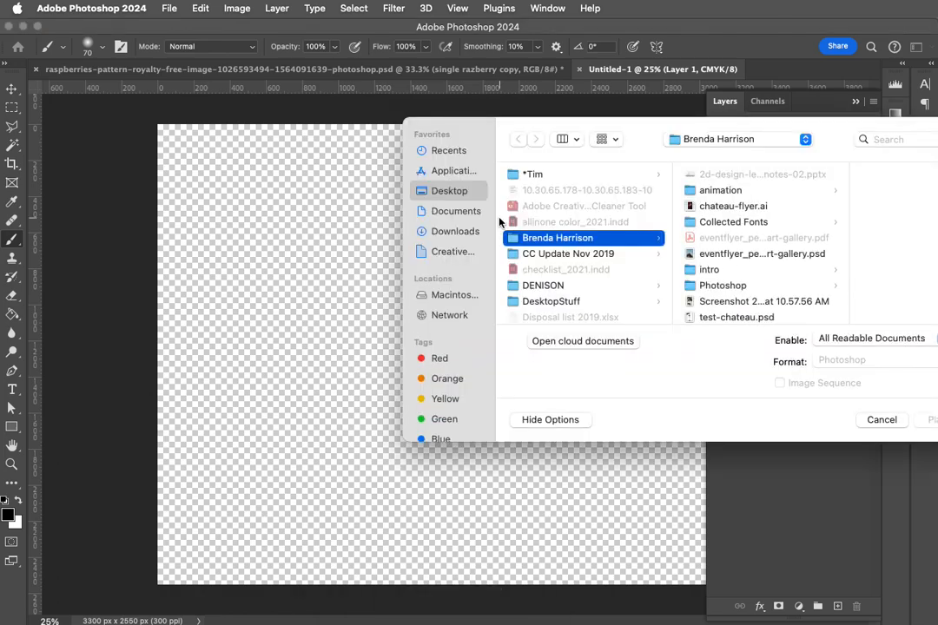
click(455, 231)
drag(827, 128, 465, 137)
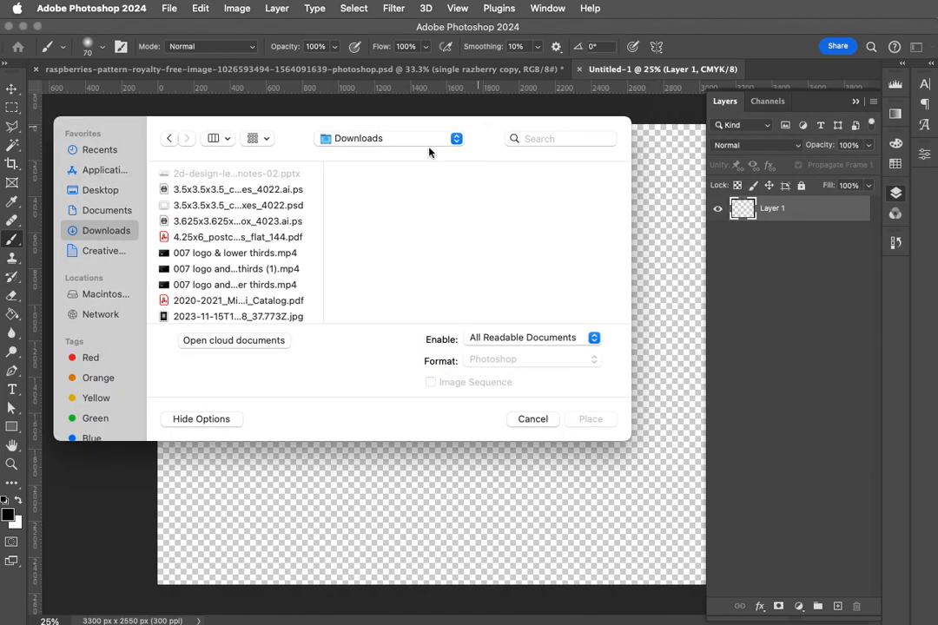
click(100, 191)
scroll(203, 260, down, 10)
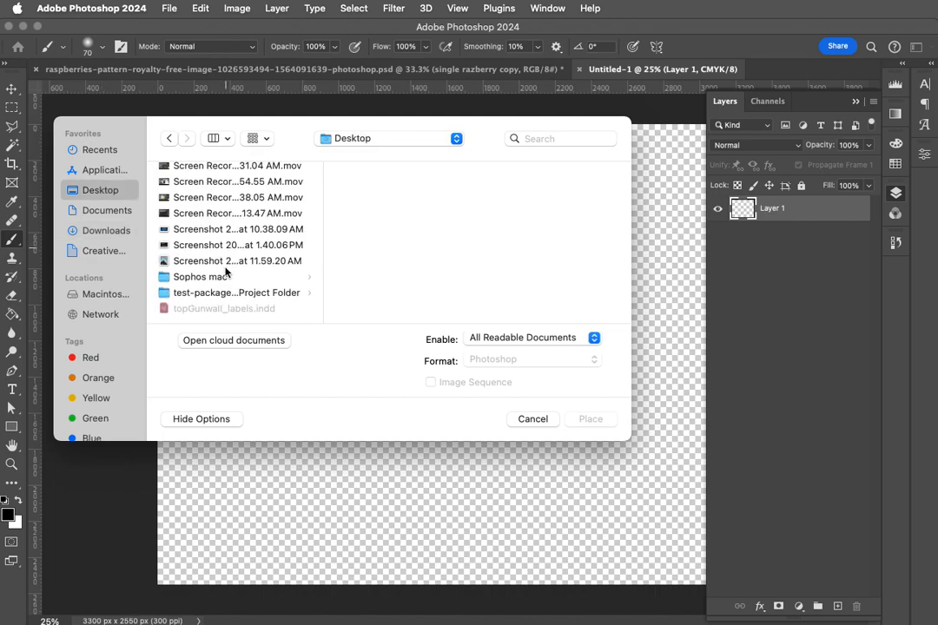
scroll(243, 261, up, 2)
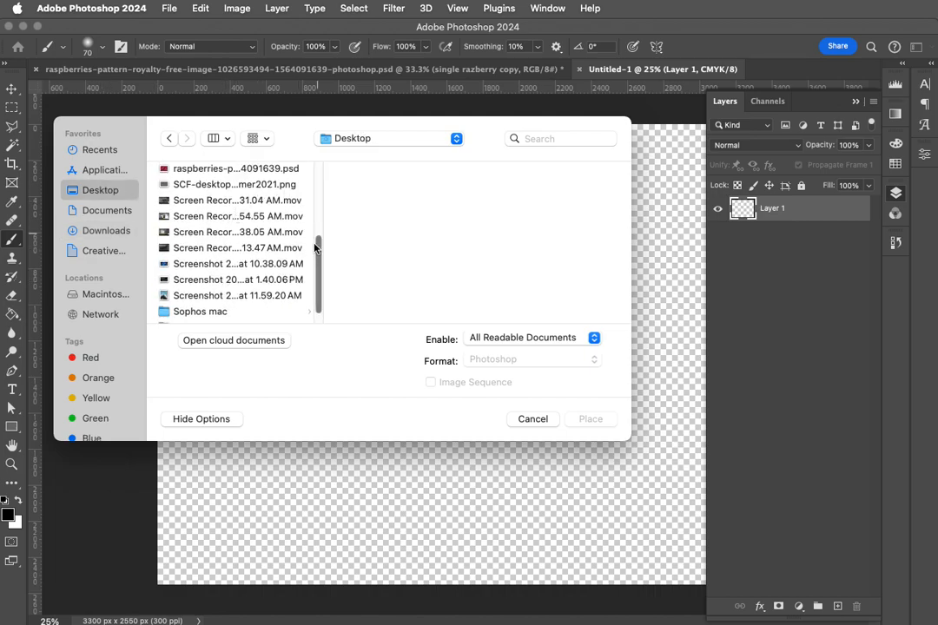
scroll(311, 250, up, 2)
click(228, 184)
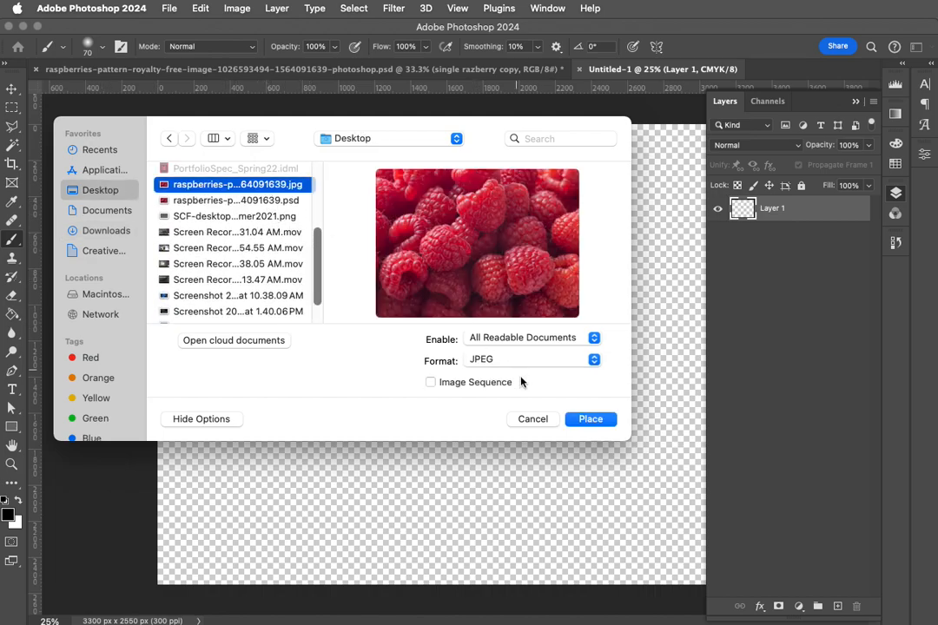
click(589, 419)
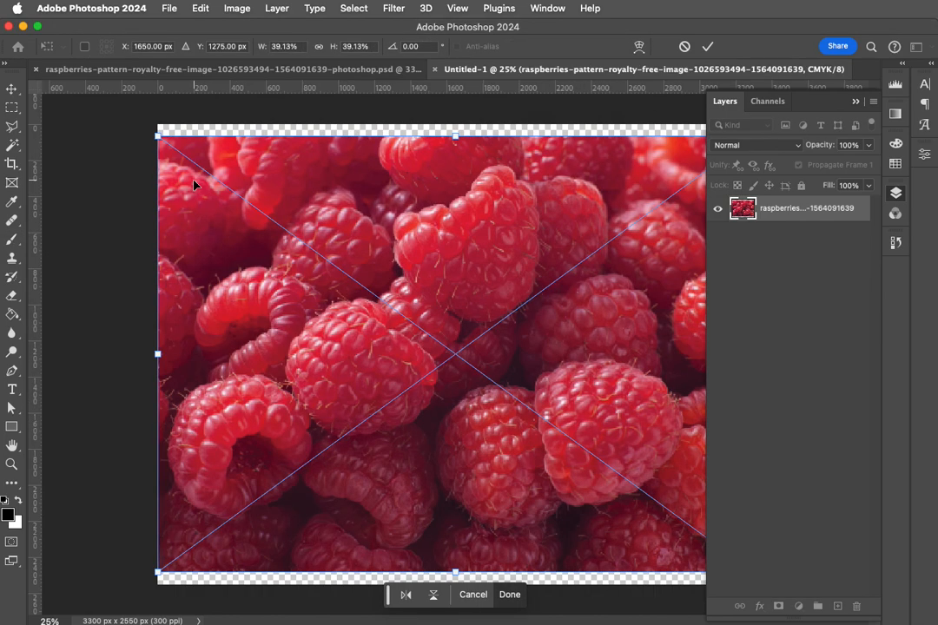
- Enlarge the placed raspberries image past the canvas edges so it covers the whole canvas, and commit the placement
key(super+minus)
key(super+minus)
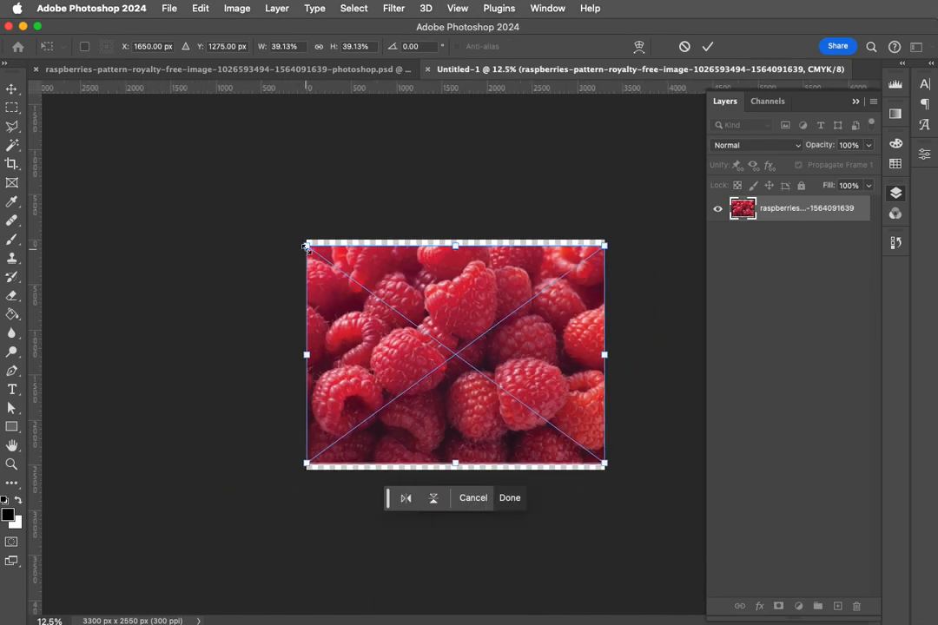
drag(305, 247, 291, 235)
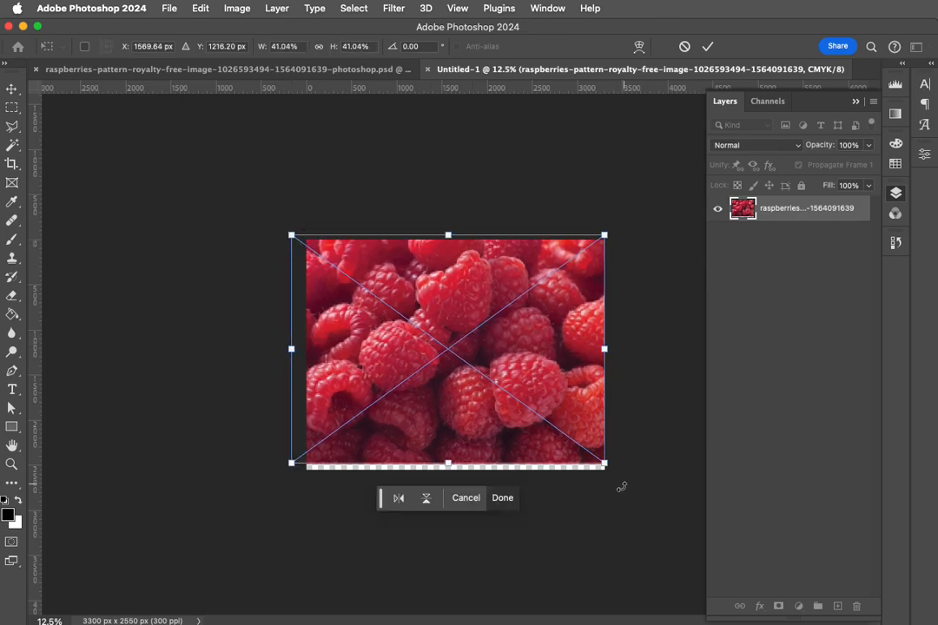
drag(604, 467, 634, 452)
key(Return)
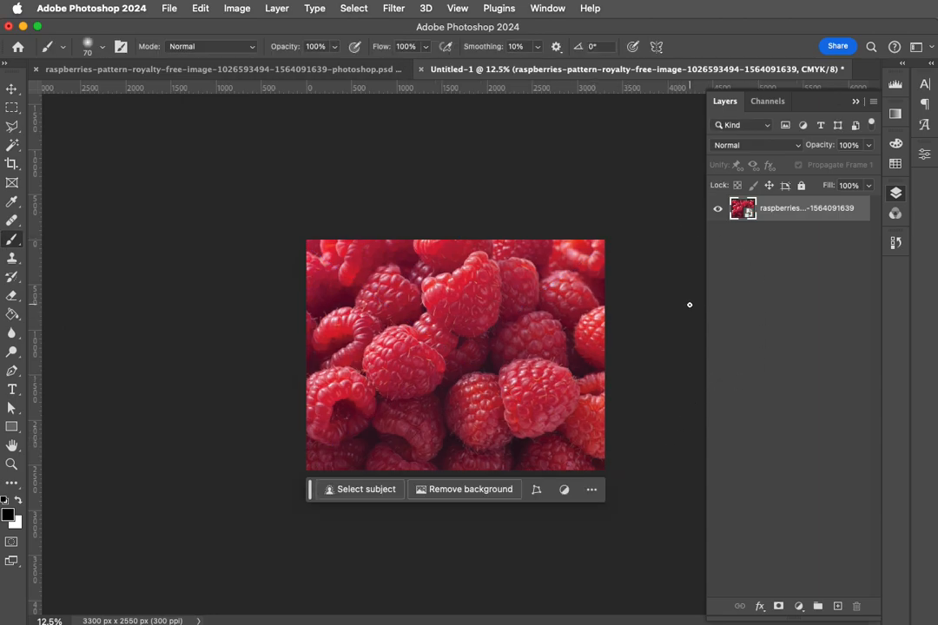
- Begin saving the document on the computer, choosing the Photoshop folder inside the author's personal folder on the Desktop
click(165, 8)
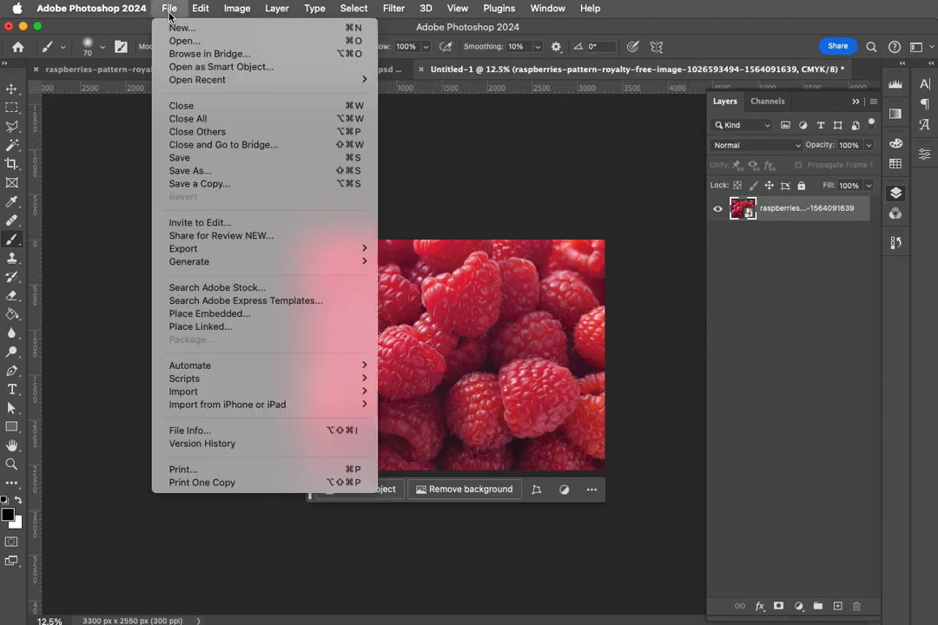
click(200, 172)
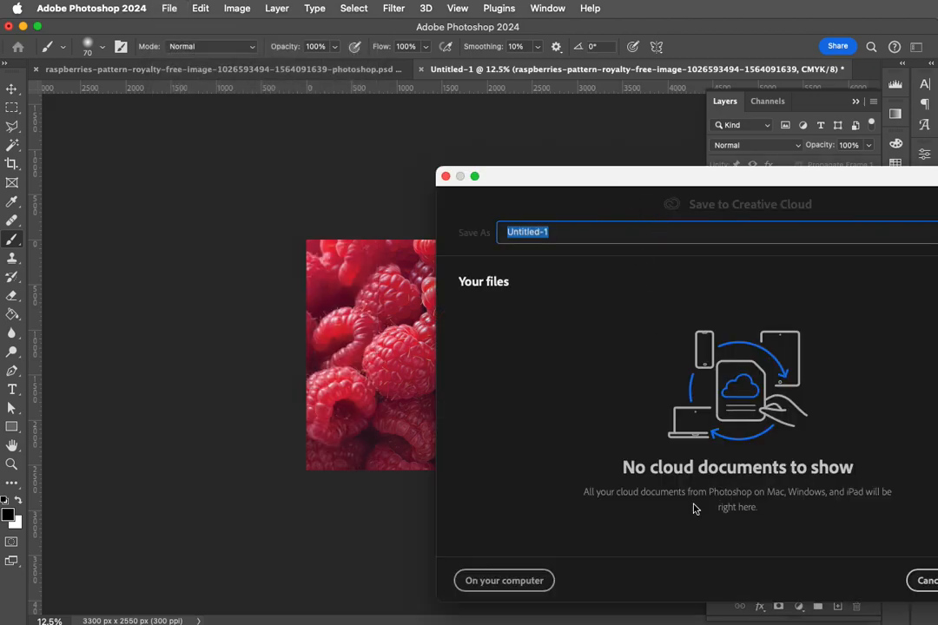
click(505, 581)
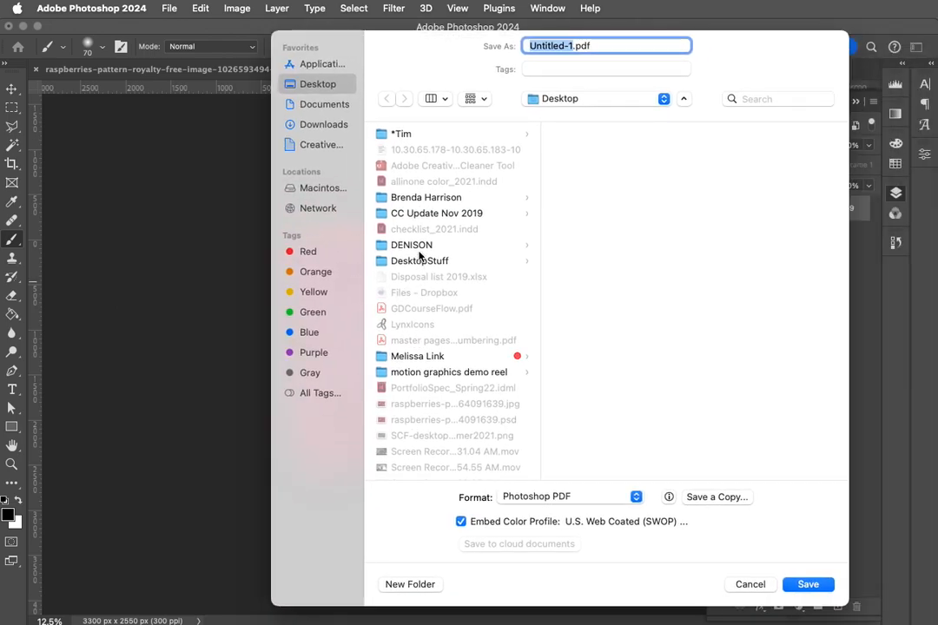
click(323, 105)
click(318, 84)
click(450, 198)
click(600, 246)
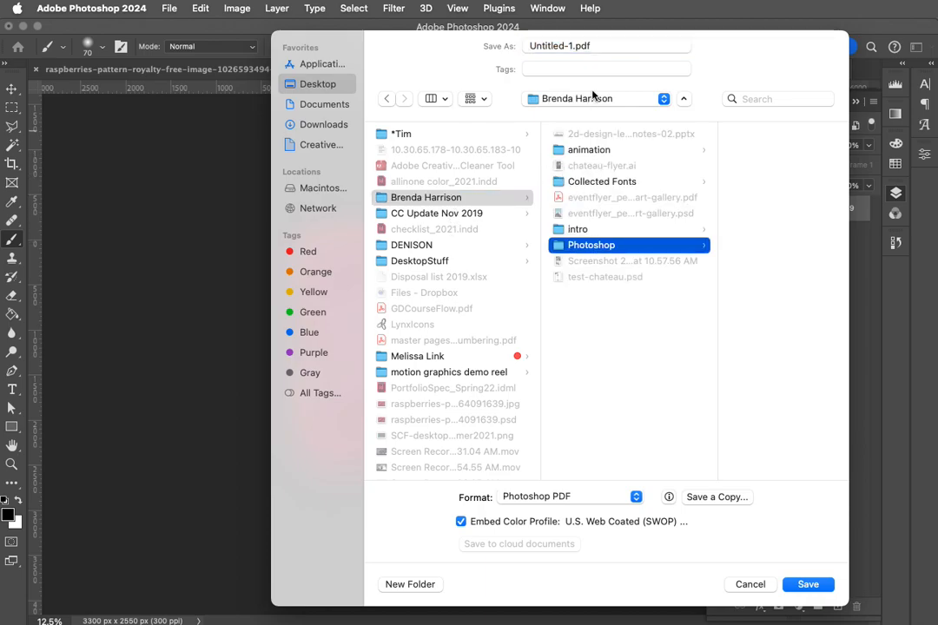
- Set the file format for saving to Photoshop
drag(569, 46, 591, 46)
click(550, 45)
click(588, 496)
click(589, 466)
- Name the file with the author's first name followed by "-raspberries-glow" and save it with Maximize Compatibility on
drag(573, 44, 501, 50)
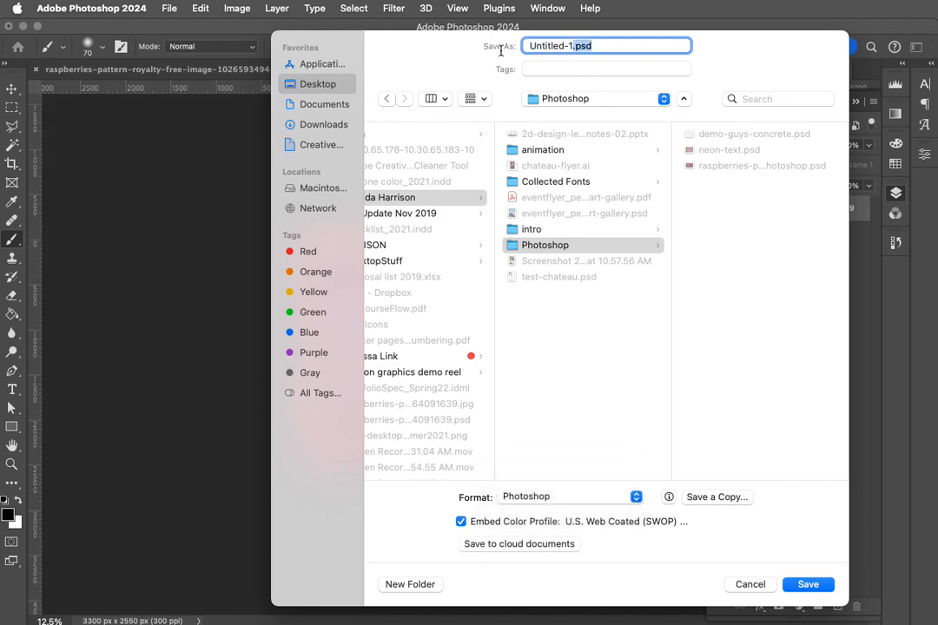
click(550, 44)
drag(573, 48, 526, 48)
text(brenda-)
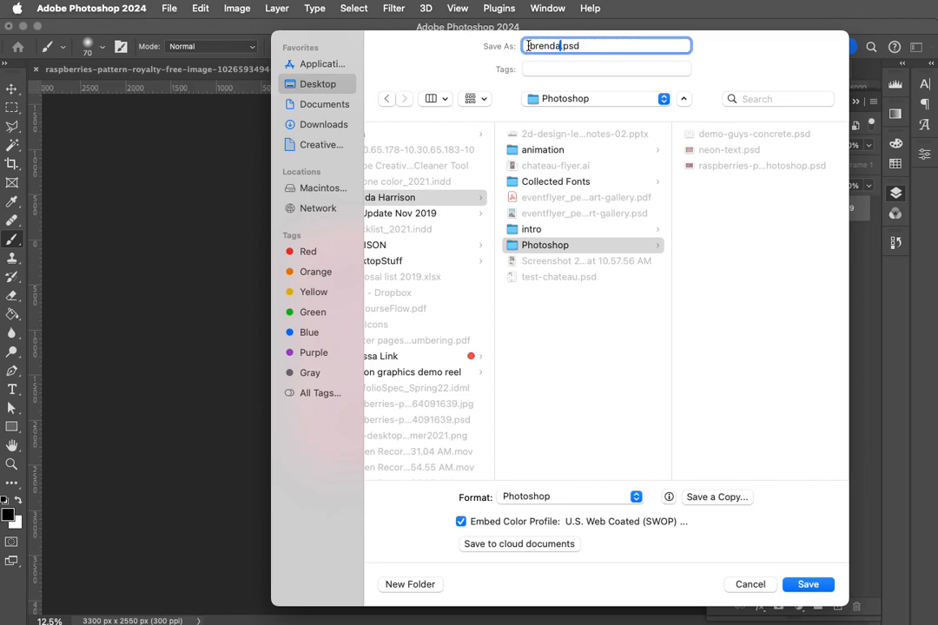
text(raspberrry)
key(BackSpace)
key(BackSpace)
text(ies-gl)
key(Return)
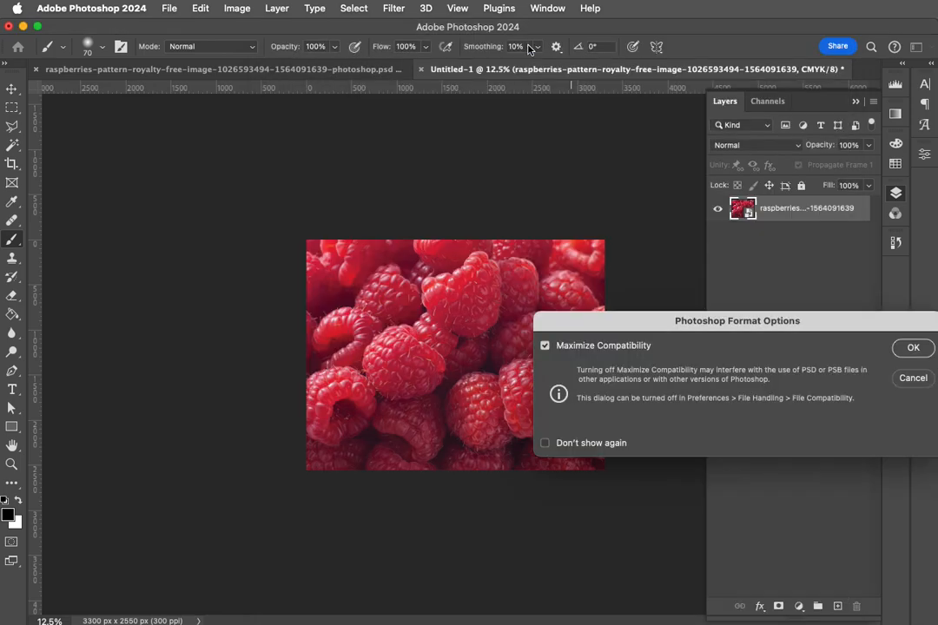
click(913, 348)
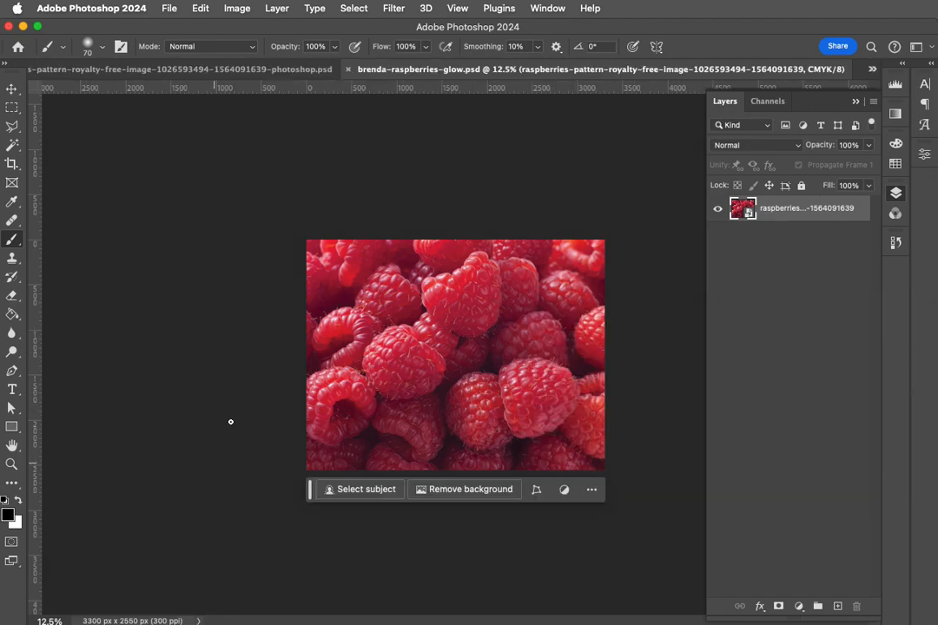
- Duplicate the raspberries layer and keep the lower one as a hidden layer named "original"
drag(813, 214, 837, 607)
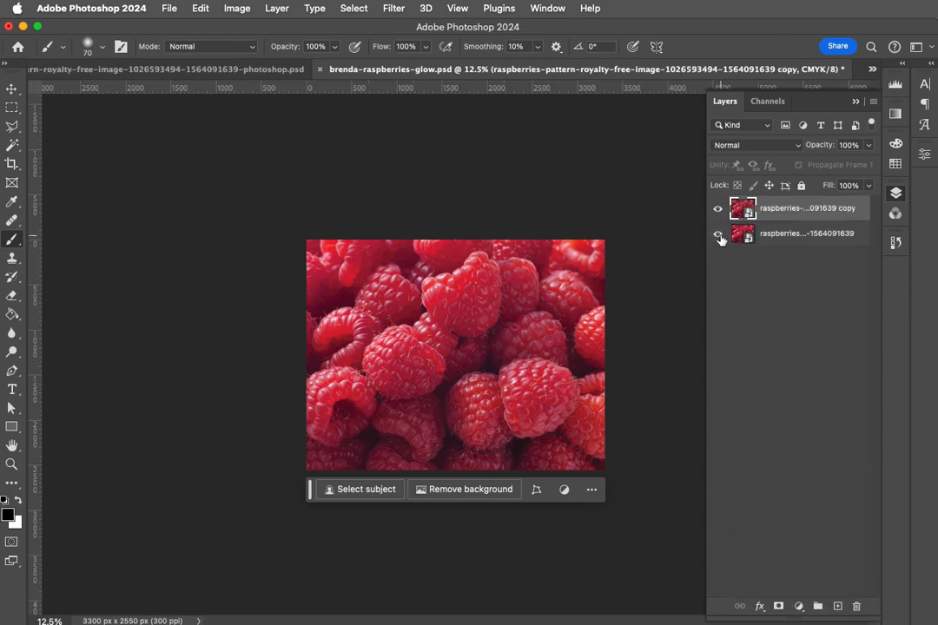
double_click(822, 234)
text(or)
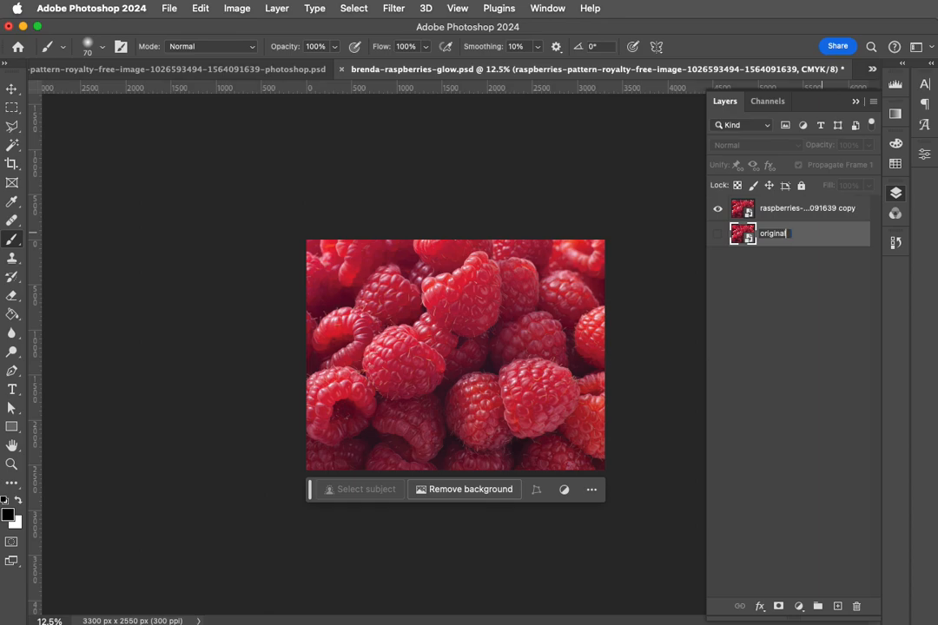
text(iginal)
key(Return)
- On the copied layer, start a Quick Selection on the raspberry left of the image centre and set the tool to add to the selection
click(819, 212)
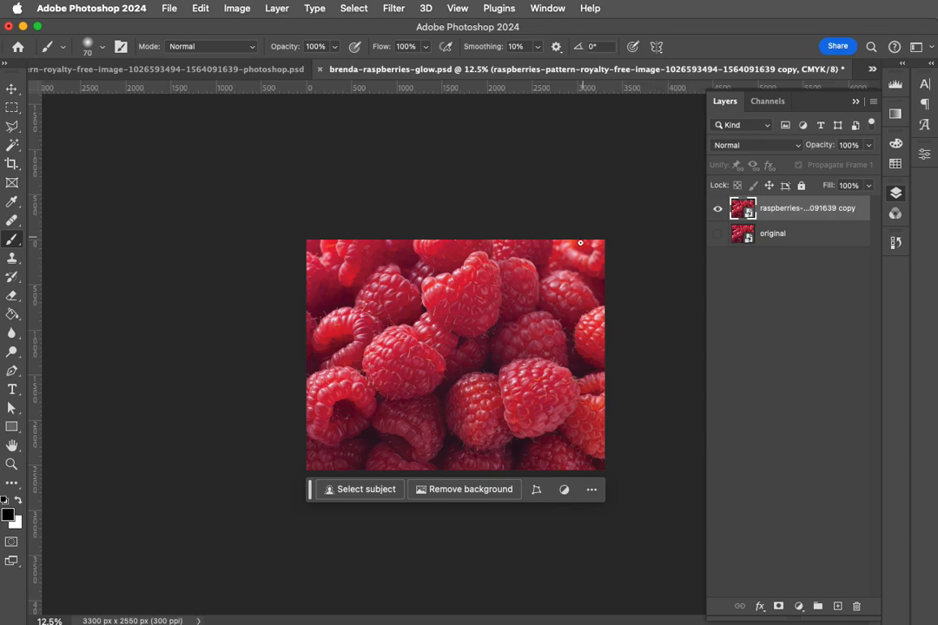
click(14, 145)
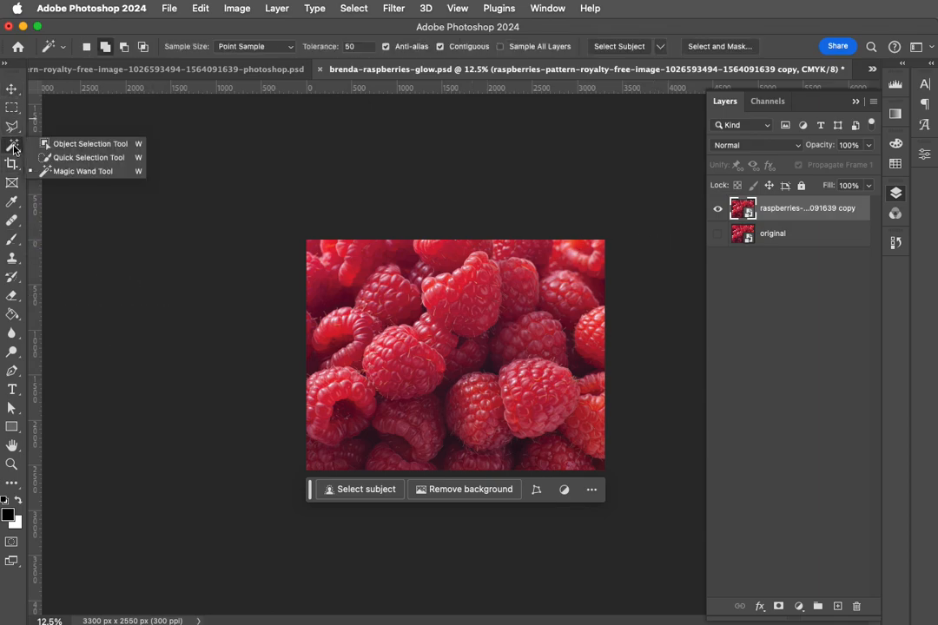
click(87, 157)
click(388, 339)
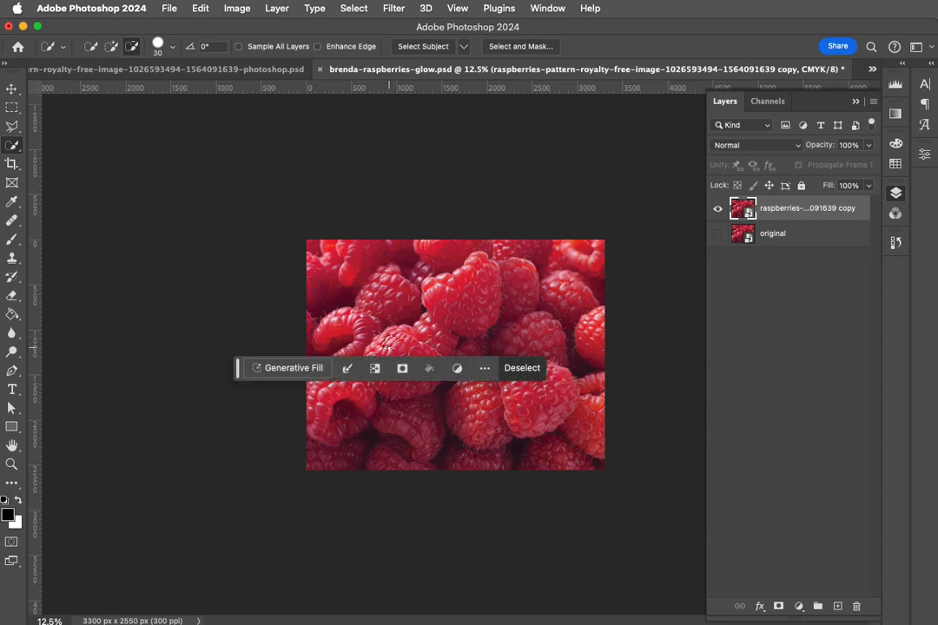
key(super+equal)
key(super+equal)
key(super+equal)
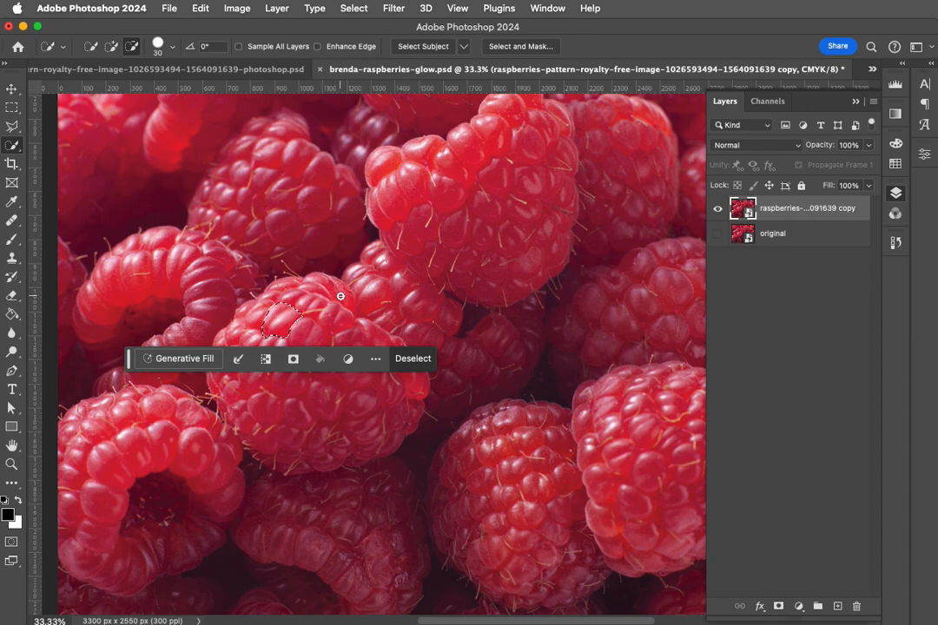
click(111, 46)
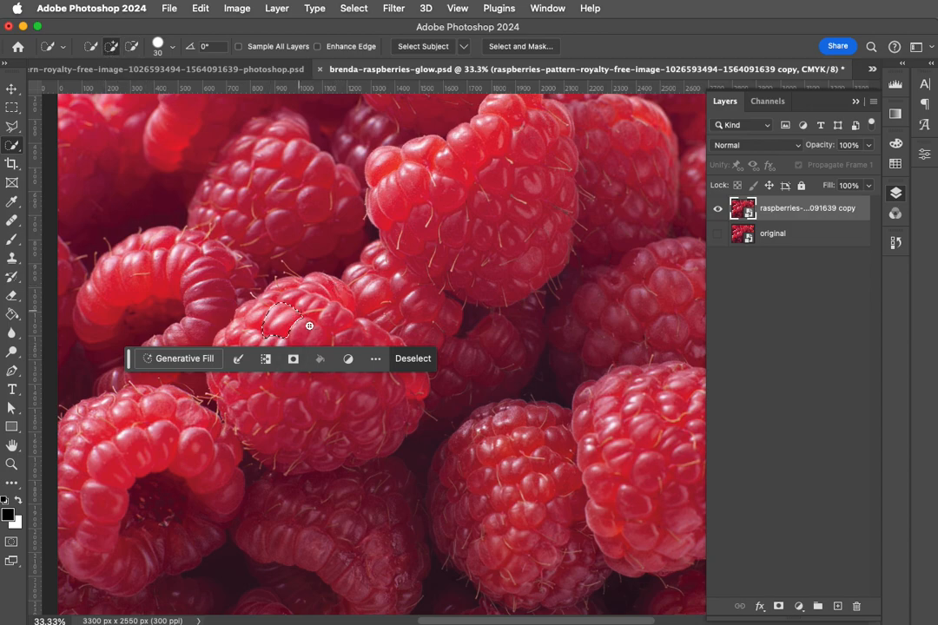
drag(132, 364, 555, 592)
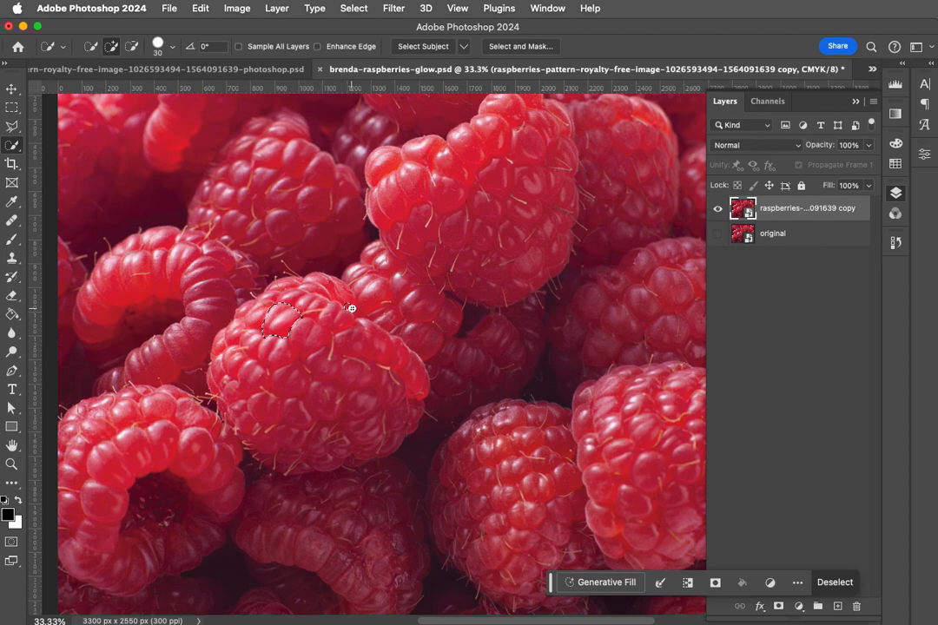
- Refine the selection to fit the whole raspberry, subtracting any spill at its edge, and copy it to a new layer
mouse_move(330, 283)
mouse_down()
mouse_move(272, 288)
mouse_move(242, 319)
mouse_move(222, 343)
mouse_move(219, 383)
mouse_move(272, 456)
mouse_move(301, 466)
mouse_move(367, 451)
mouse_up()
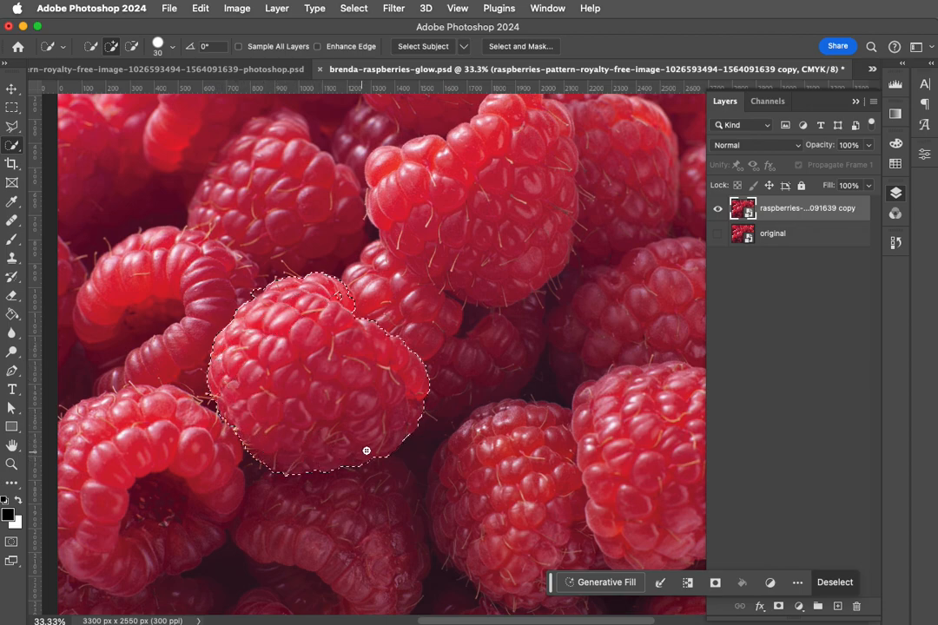
click(340, 293)
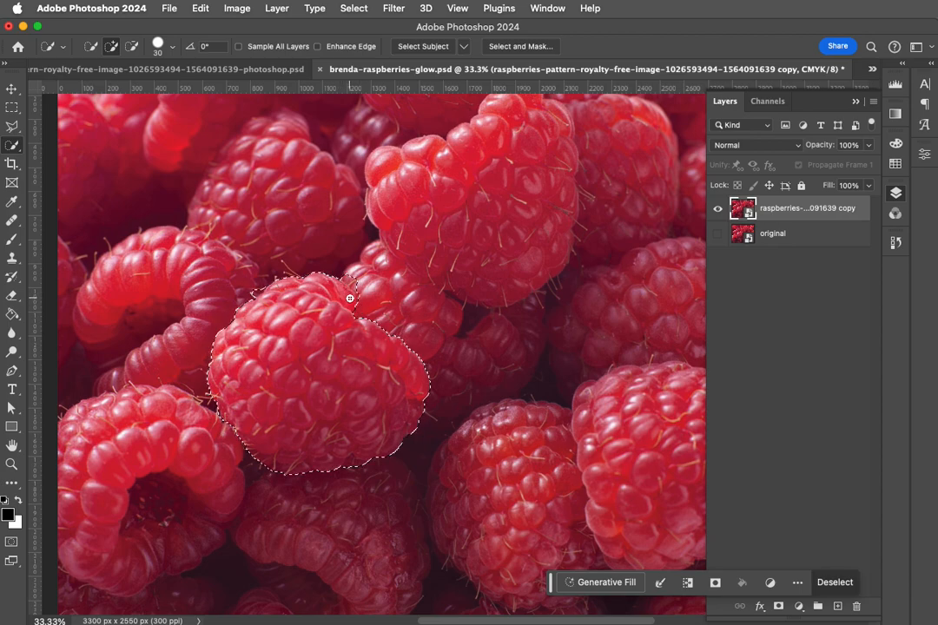
click(132, 46)
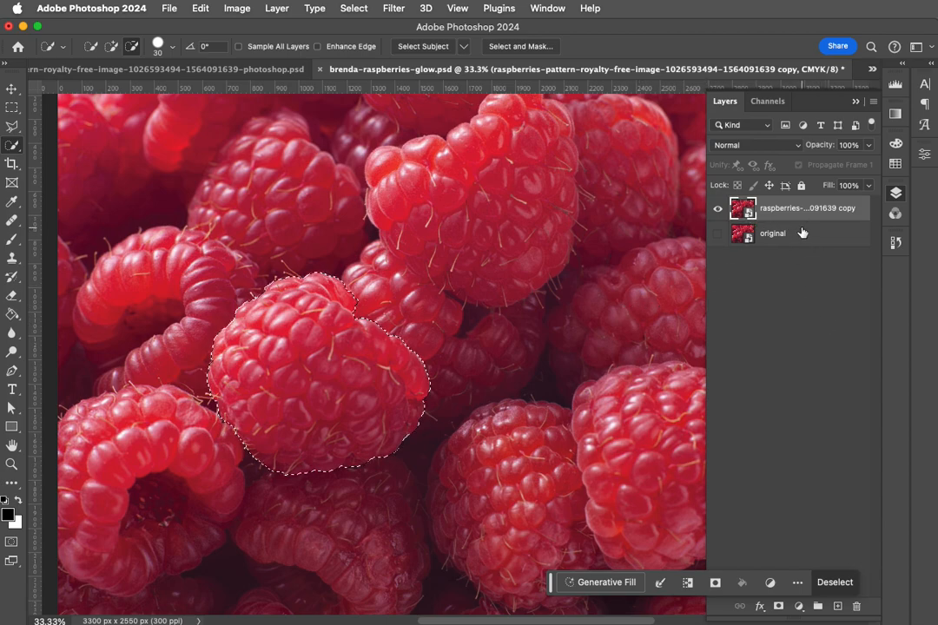
key(super+j)
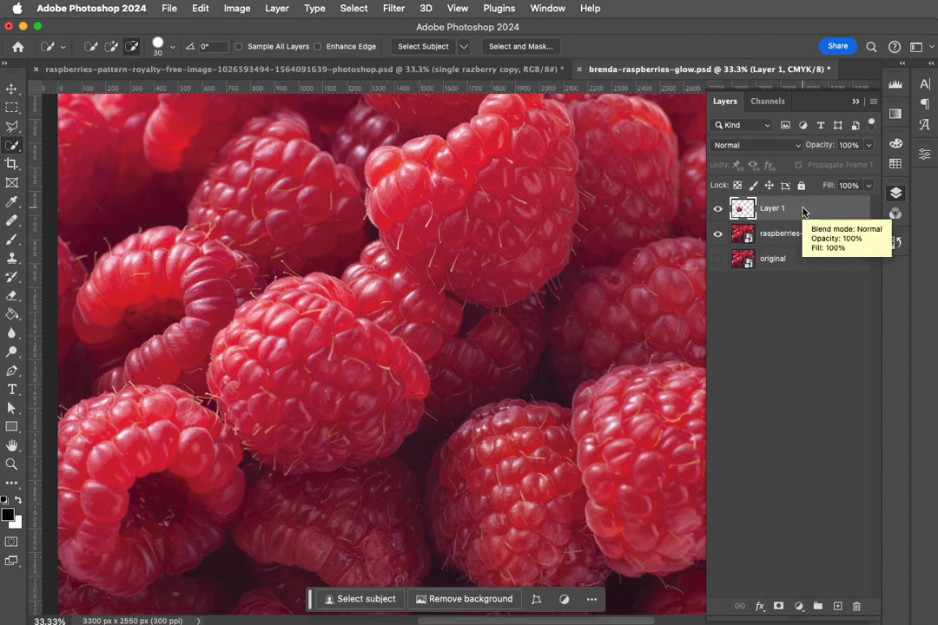
- Rename the visible full-image copy layer "raspberries background"
double_click(799, 234)
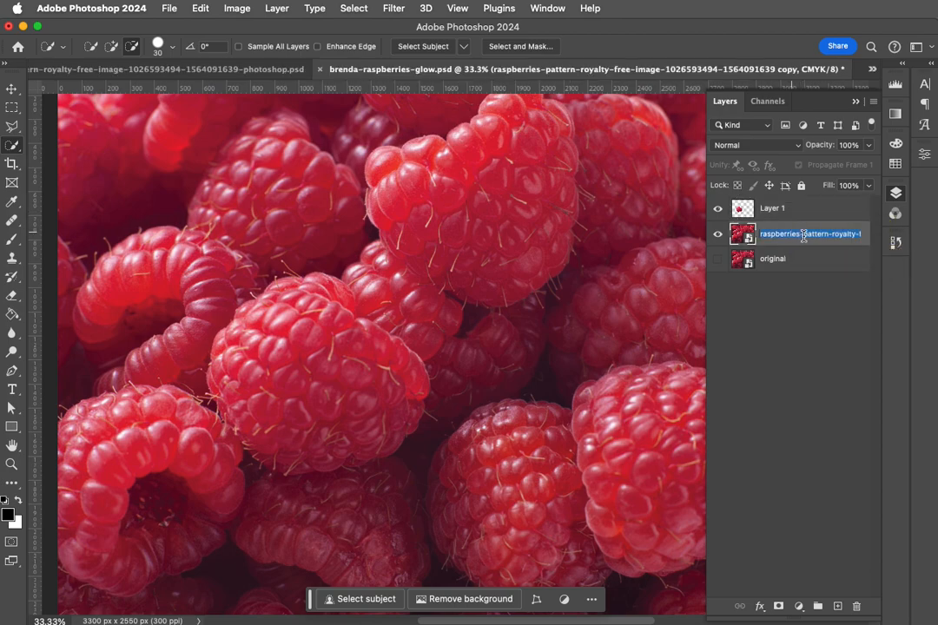
drag(801, 234, 902, 228)
text(backgroun)
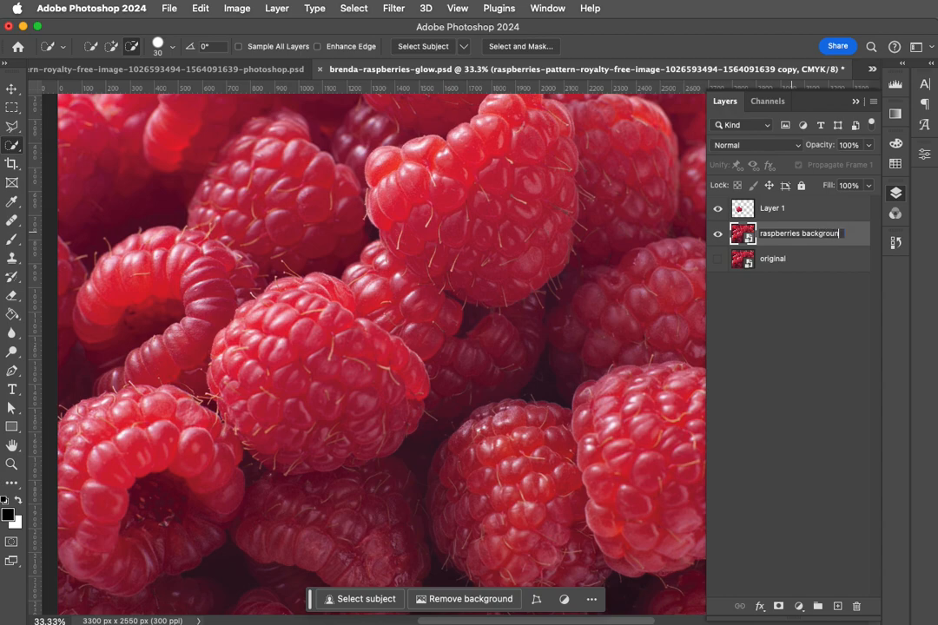
text(d)
key(Return)
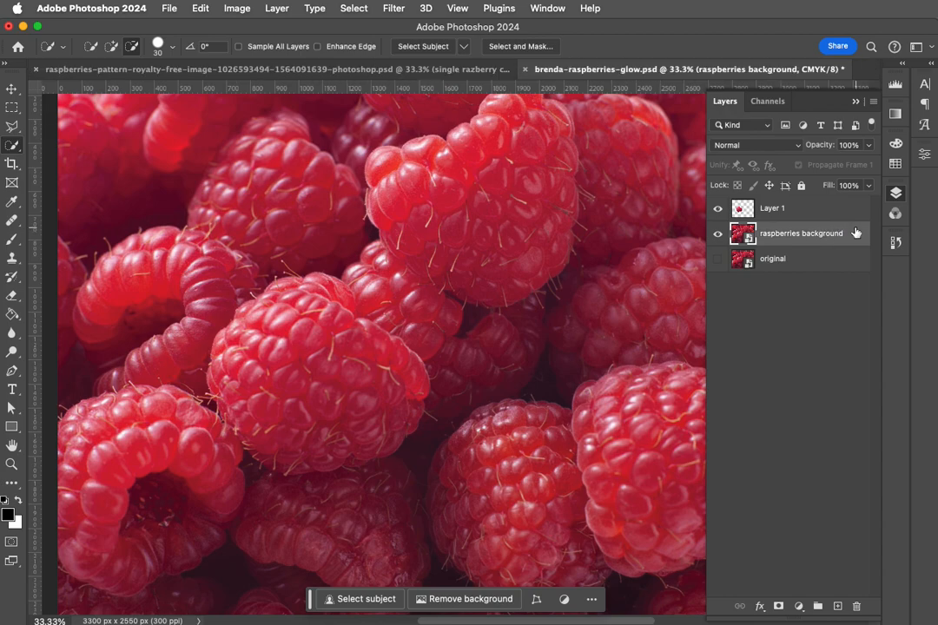
- Rename the layer holding the isolated raspberry "single raspberry"
double_click(773, 209)
text(single raspberry)
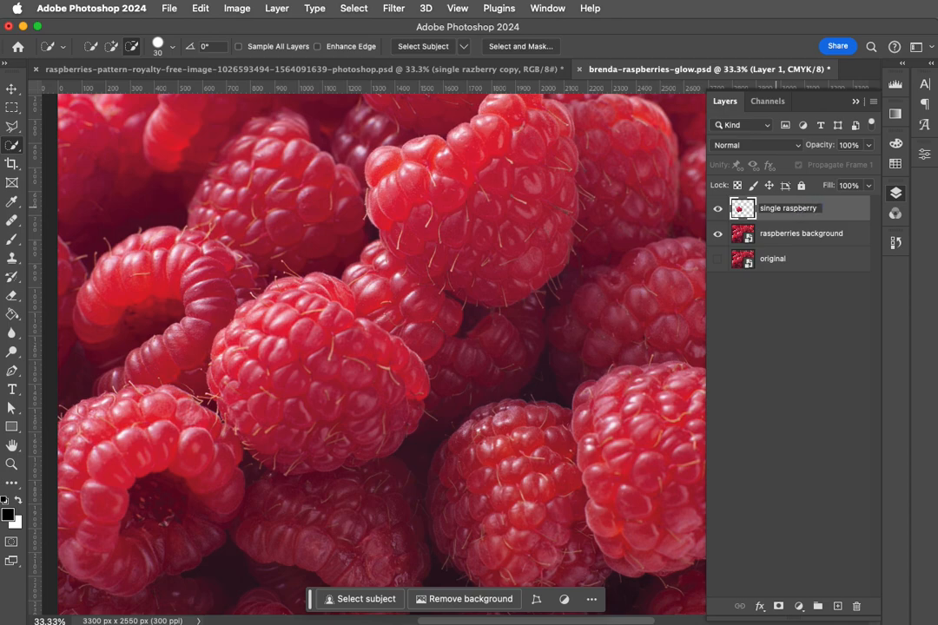
key(Return)
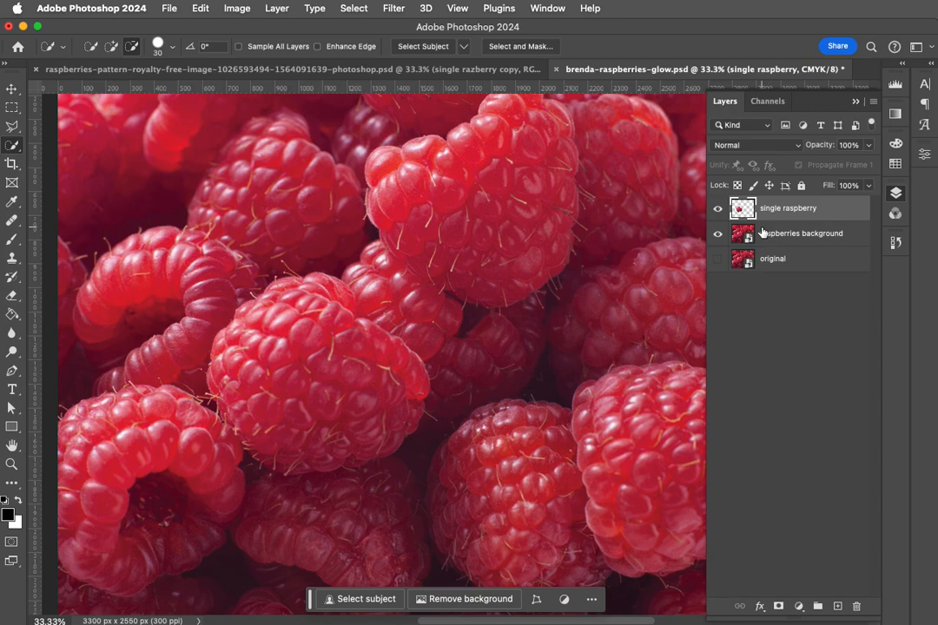
- Add a Levels adjustment with shadow input 130 and midtone 0.91 above the raspberries background layer and clip it to that layer
click(714, 234)
click(716, 234)
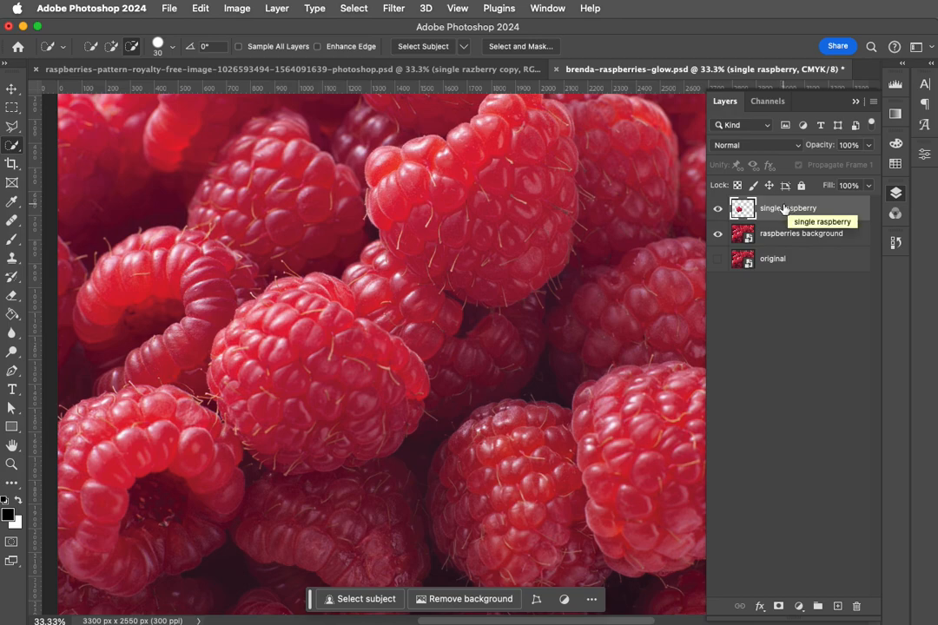
key(super+minus)
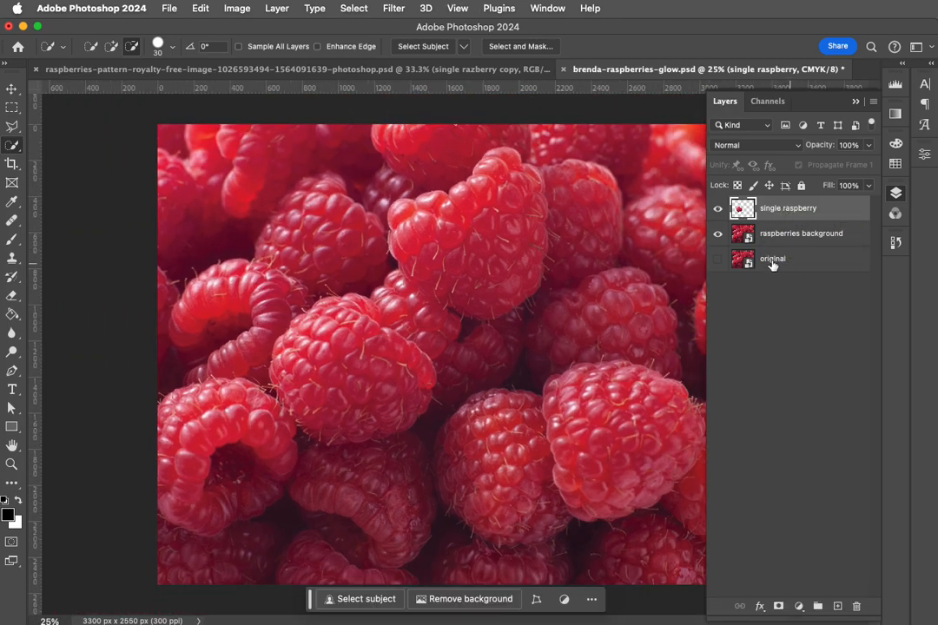
click(739, 234)
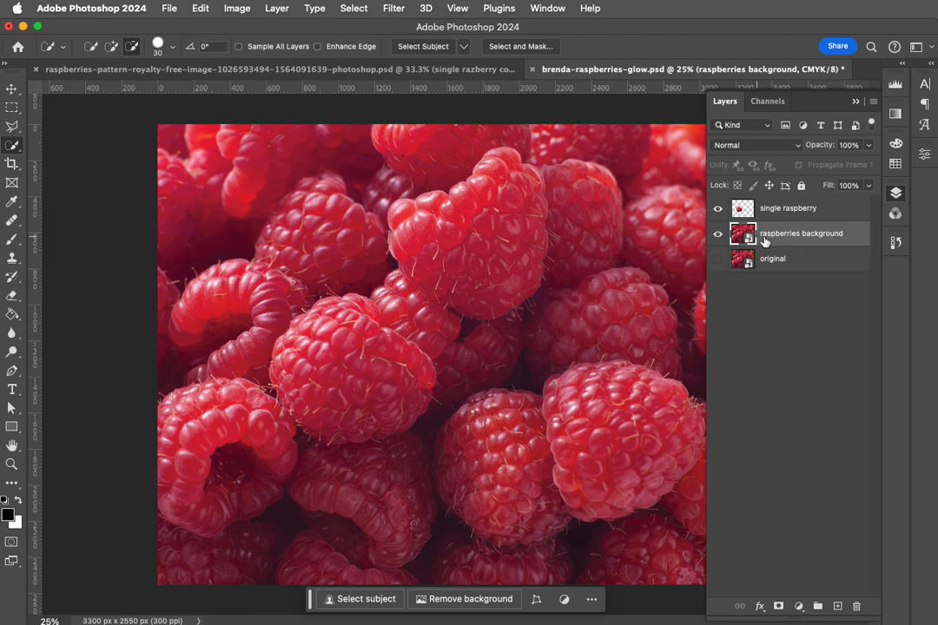
click(799, 606)
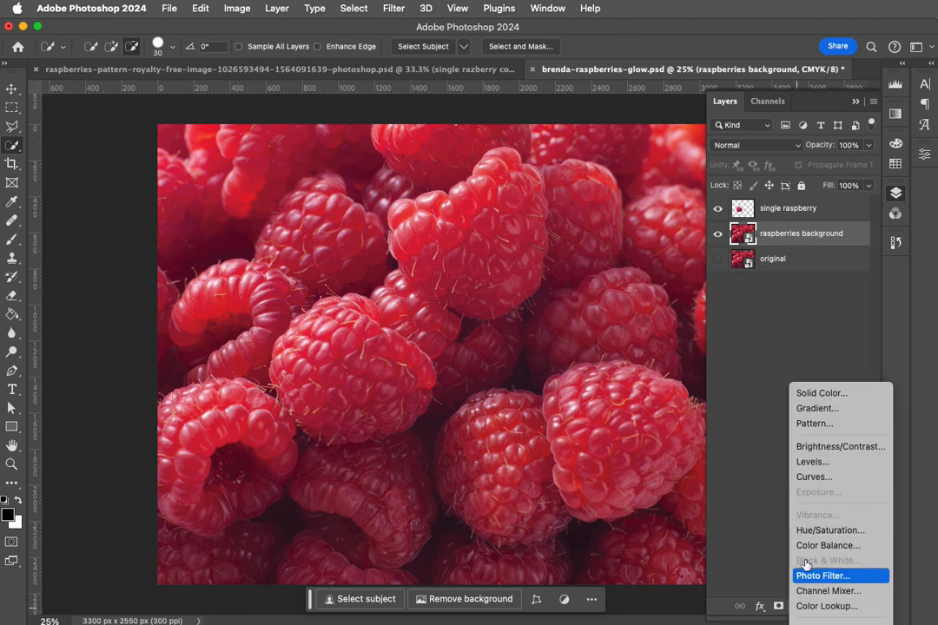
click(810, 462)
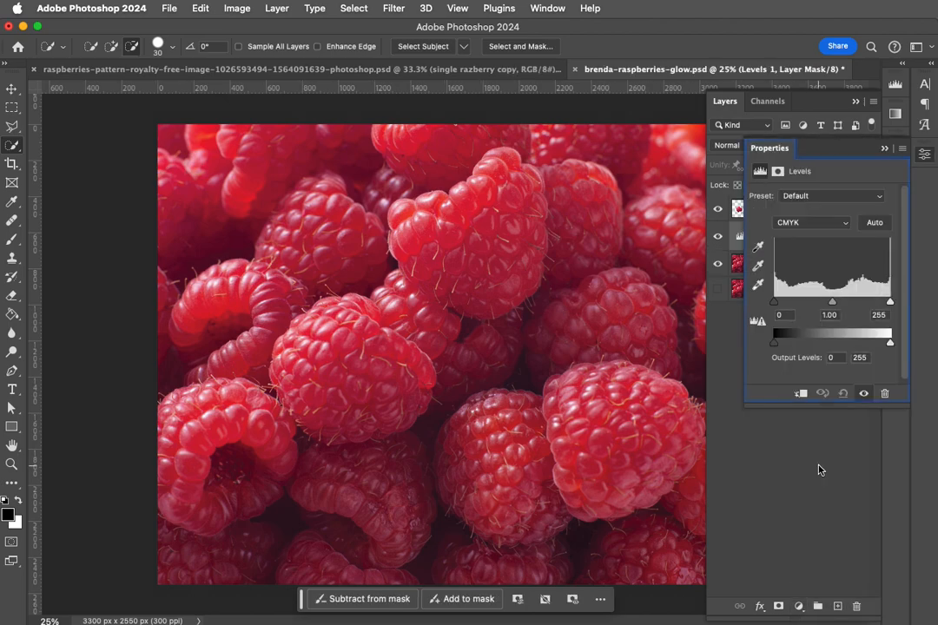
drag(775, 304, 864, 306)
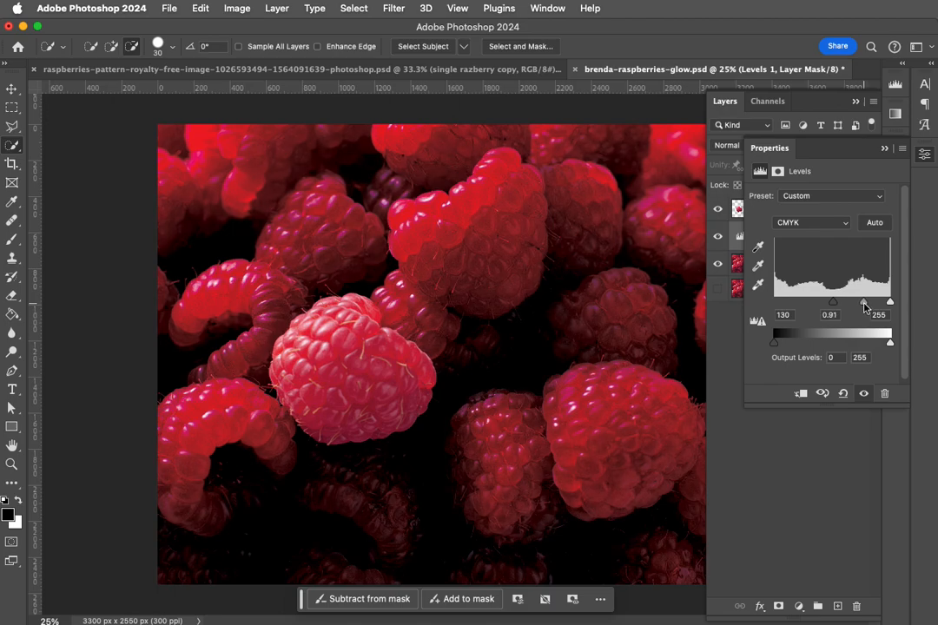
click(834, 506)
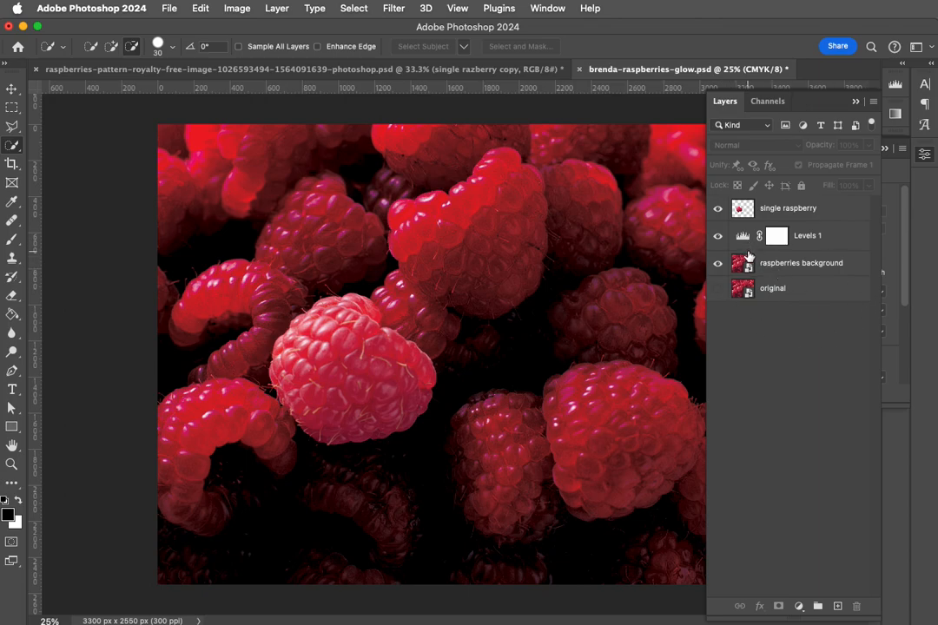
alt+click(747, 246)
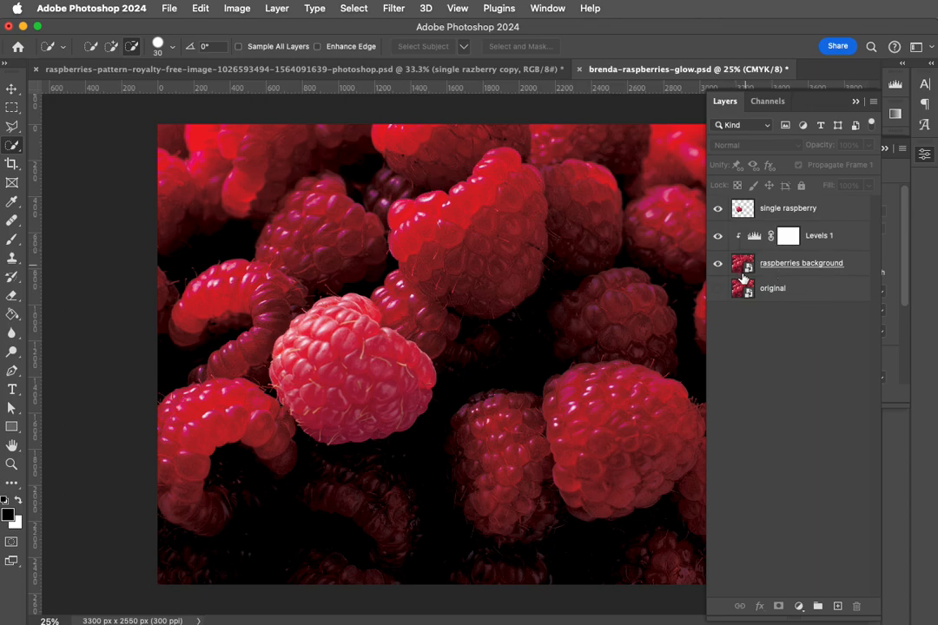
- Convert the single raspberry layer into a smart object for smart filters
click(735, 212)
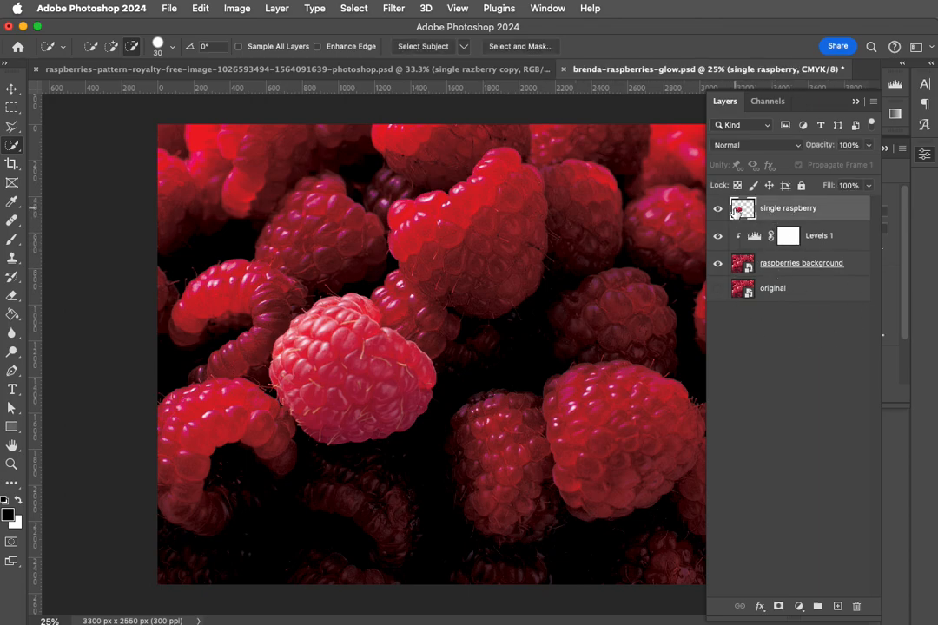
click(717, 208)
click(717, 209)
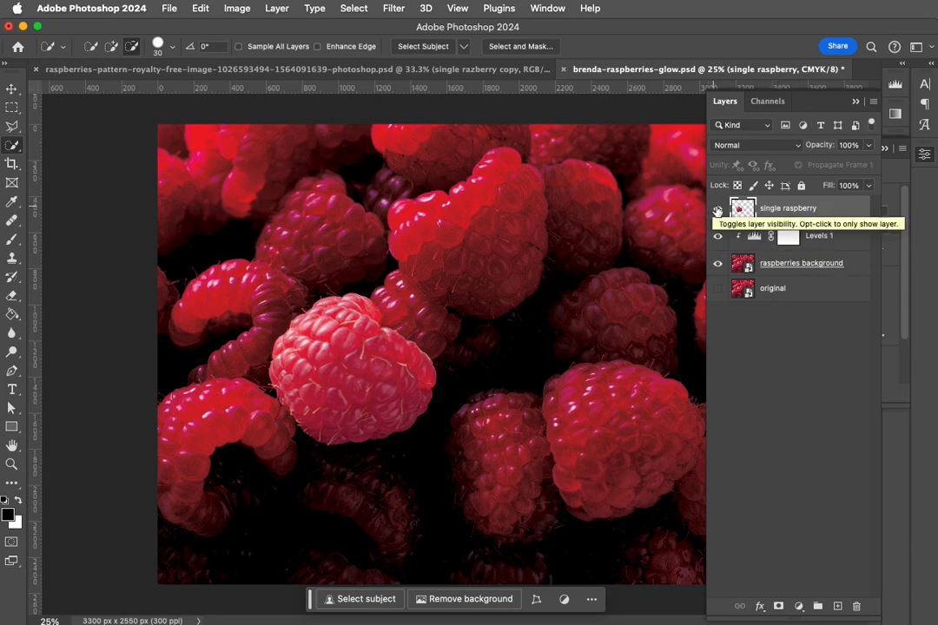
click(393, 8)
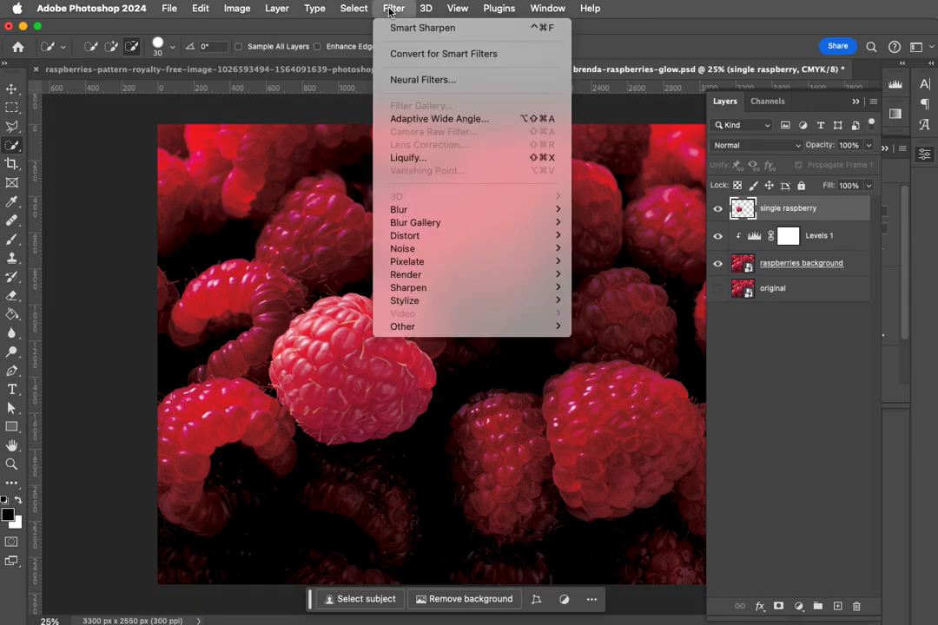
click(403, 56)
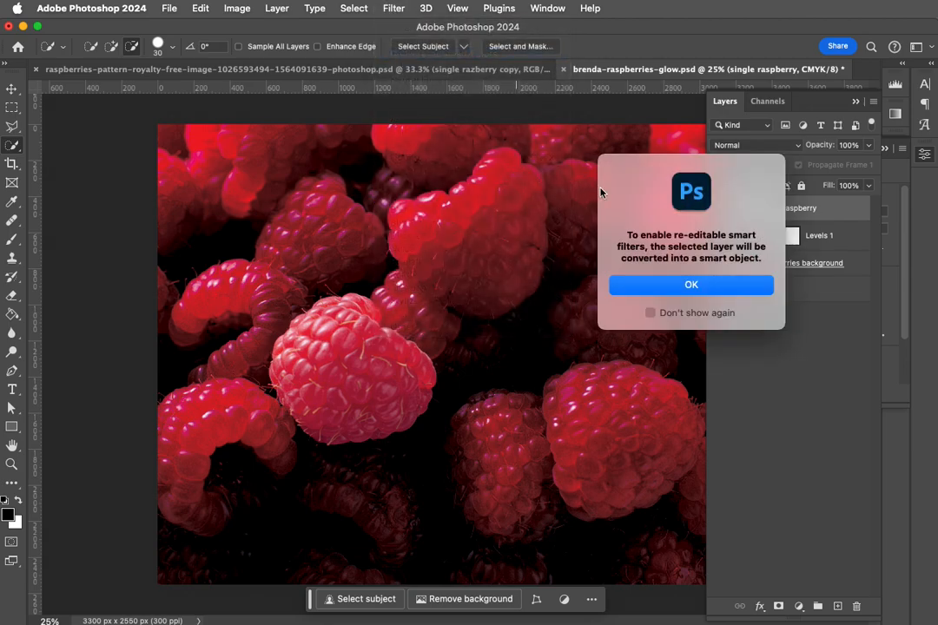
click(692, 288)
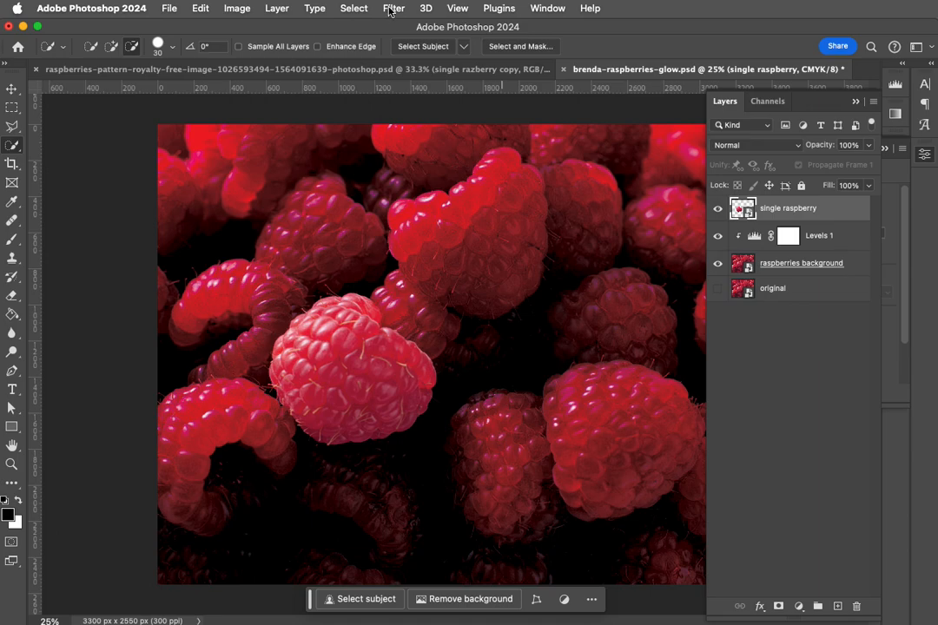
- Apply a Gaussian Blur with a radius of 129.5 pixels to the single raspberry layer and compare the image with and without it
click(393, 8)
mouse_move(417, 209)
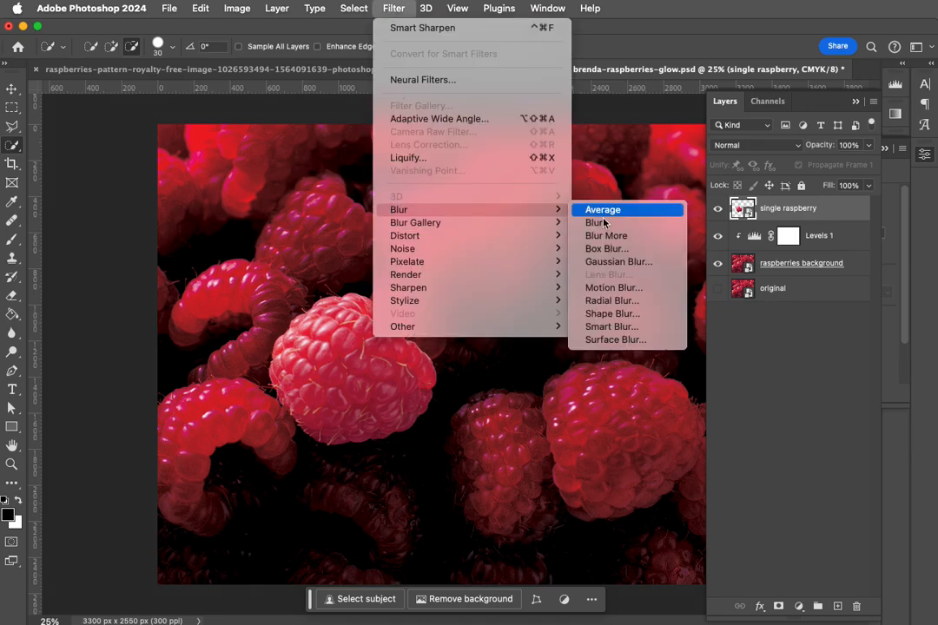
click(612, 261)
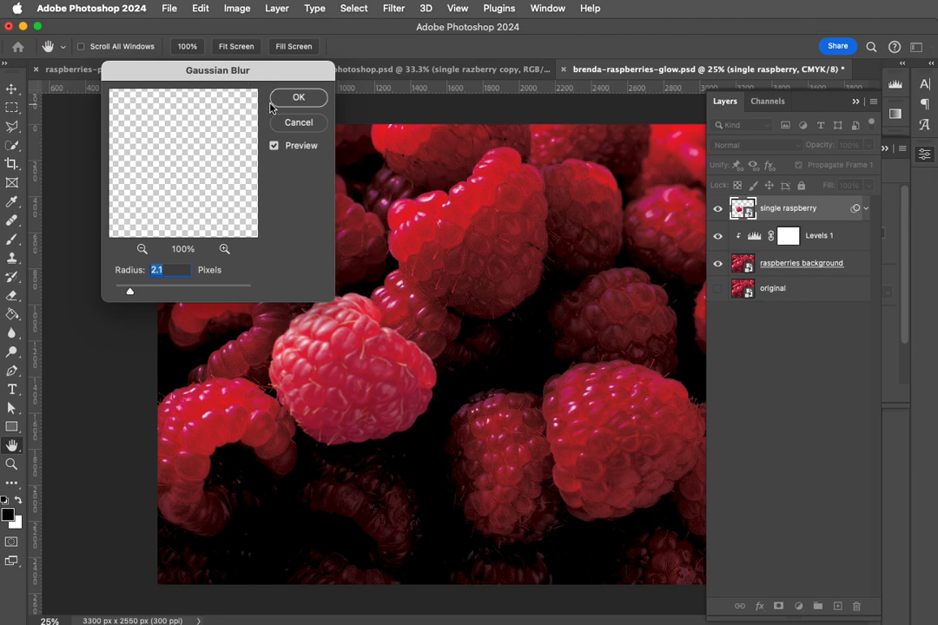
drag(130, 292, 209, 293)
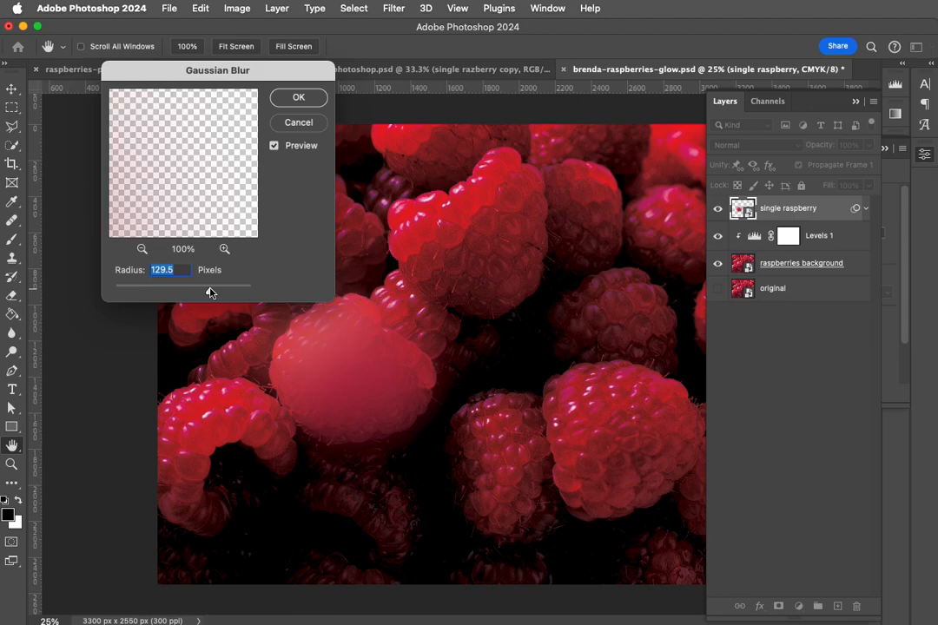
click(298, 97)
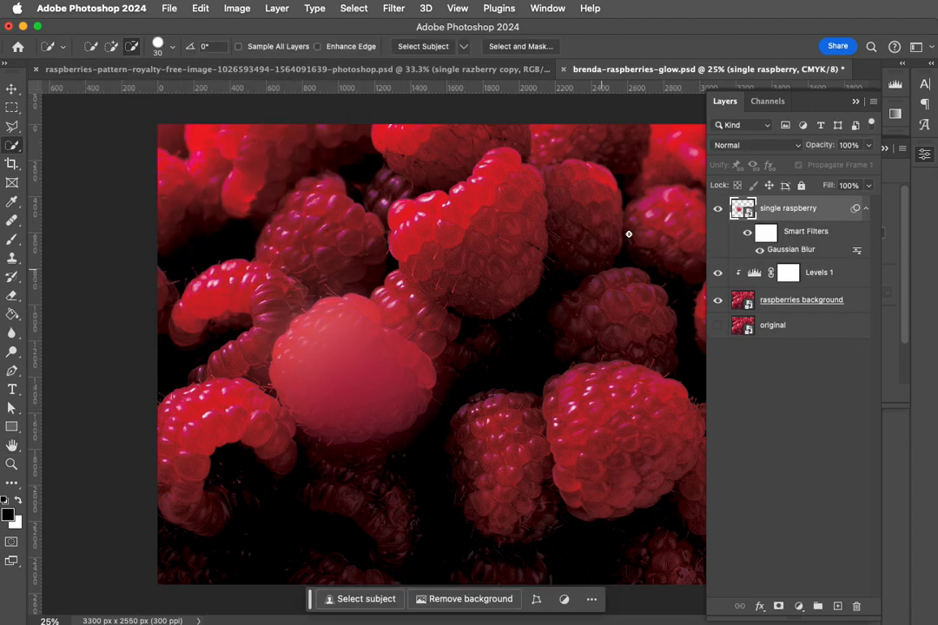
click(717, 211)
click(716, 211)
click(717, 211)
click(717, 211)
- Duplicate the blurred single raspberry layer and set the duplicate's blend mode to Linear Dodge (Add)
drag(799, 214, 838, 606)
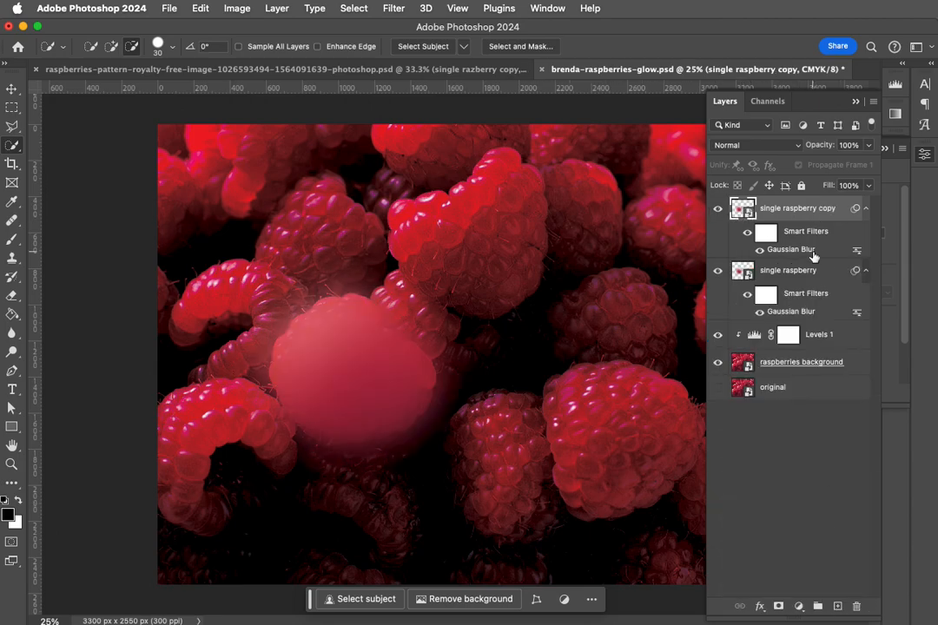
click(739, 148)
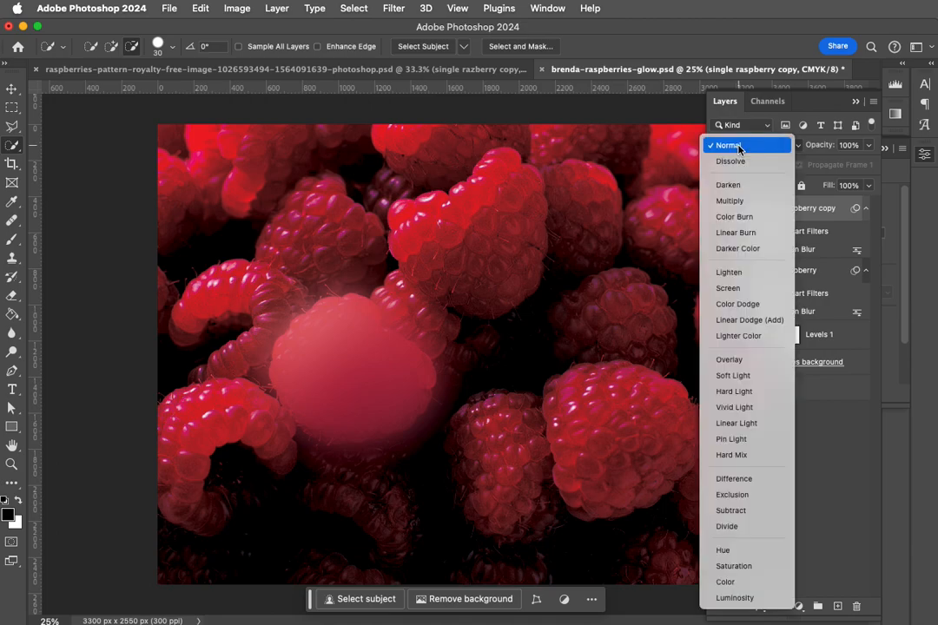
click(775, 321)
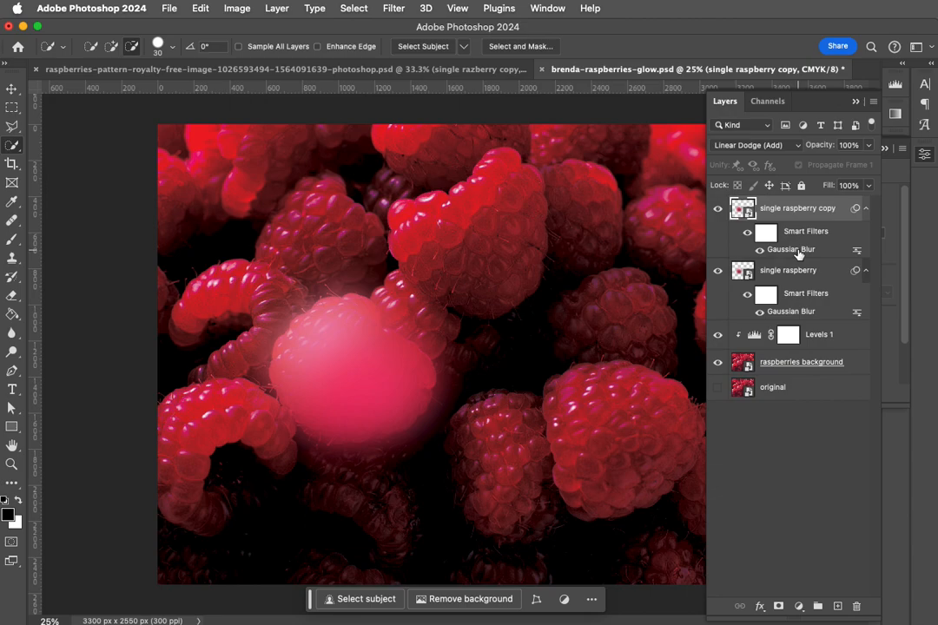
- Set the Gaussian Blur radius of the single raspberry copy layer to 167.7 pixels
double_click(798, 252)
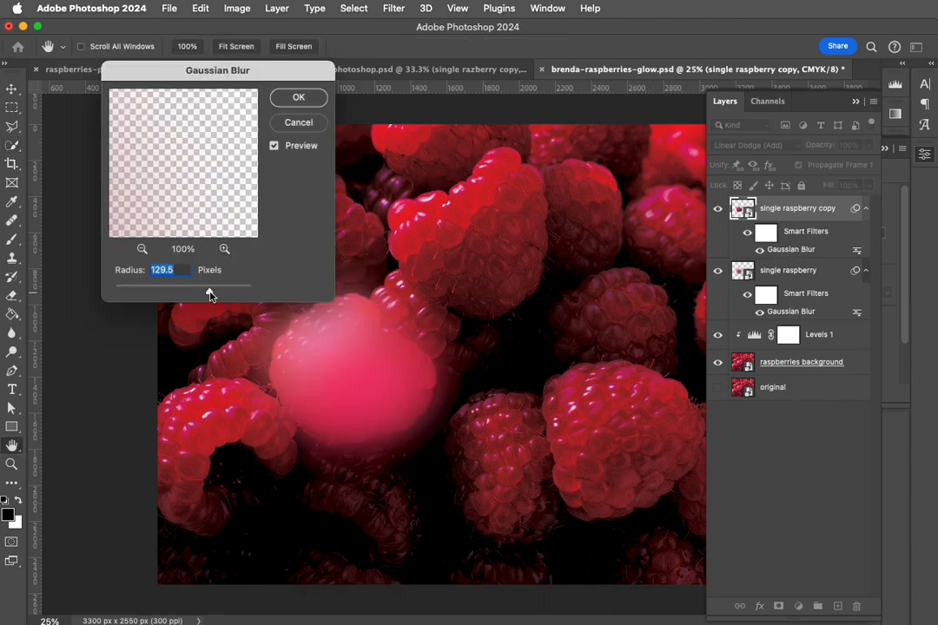
mouse_move(208, 295)
mouse_down()
mouse_move(161, 296)
mouse_move(217, 293)
mouse_up()
drag(216, 293, 218, 293)
click(295, 99)
- Duplicate the single raspberry copy layer and reduce the new copy's Gaussian Blur radius to less than 6.6 pixels
drag(823, 214, 837, 607)
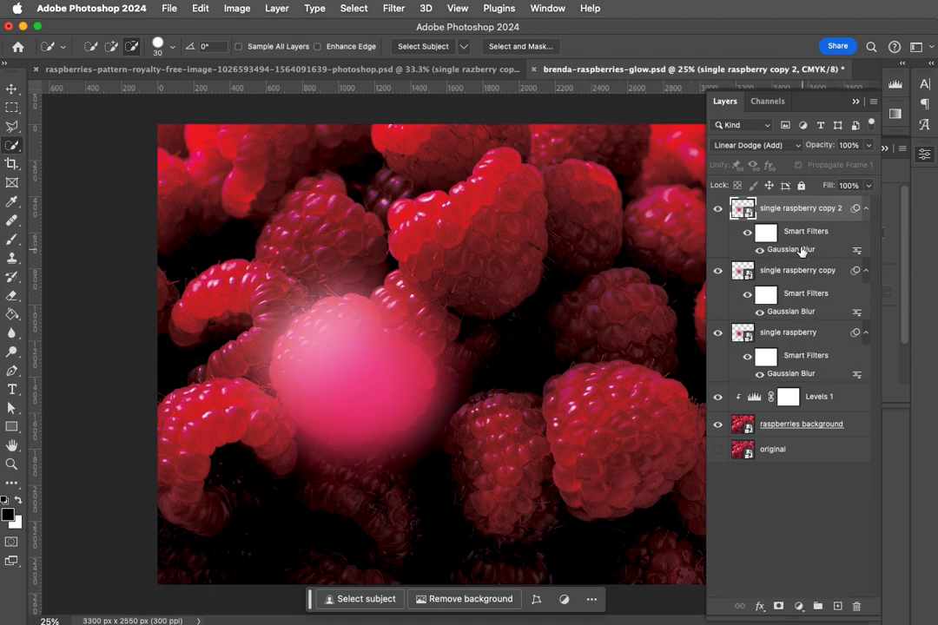
double_click(792, 251)
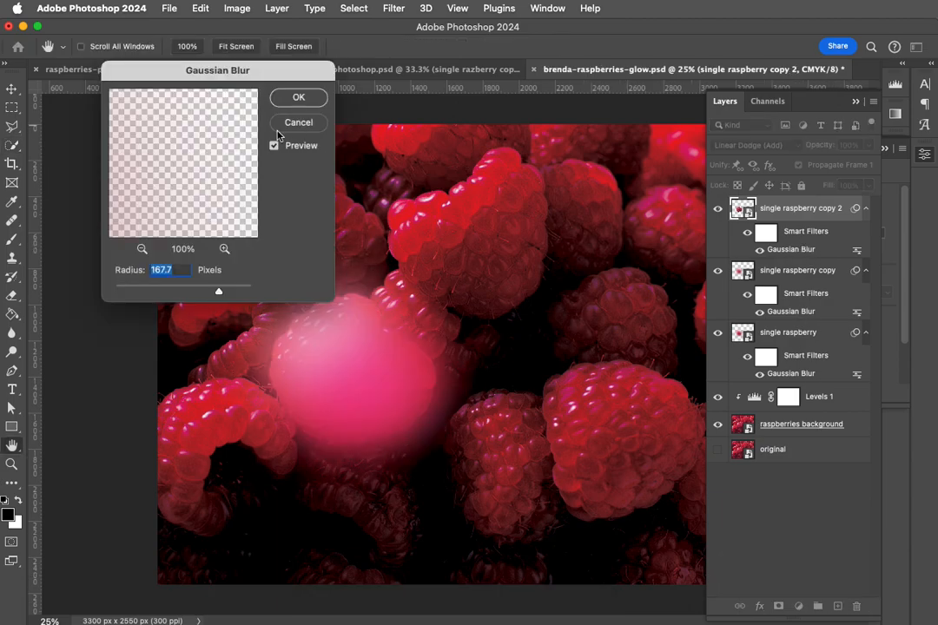
drag(218, 294, 154, 291)
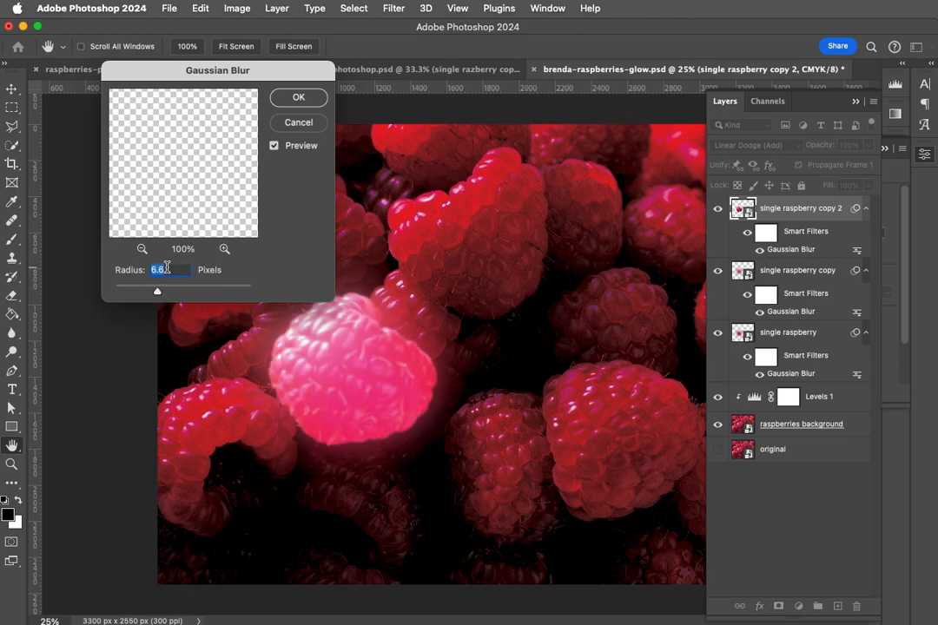
drag(157, 294, 145, 293)
click(297, 97)
- Slightly reduce the Gaussian Blur radius of the middle glow layer, single raspberry copy
click(807, 311)
double_click(806, 311)
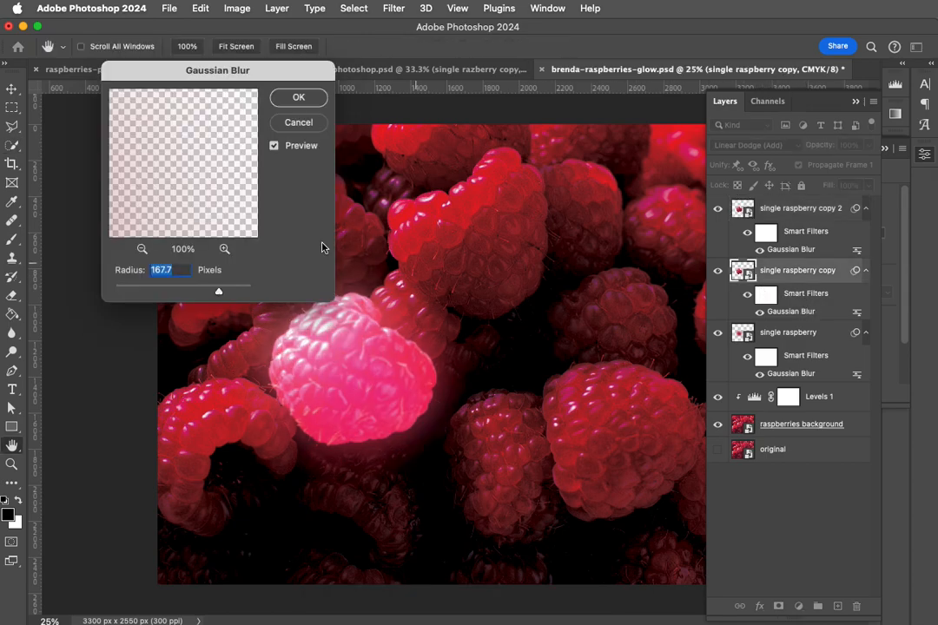
mouse_move(220, 297)
mouse_down()
mouse_move(230, 295)
mouse_move(183, 294)
mouse_move(212, 293)
mouse_up()
click(298, 97)
- Compare the image with each of the three raspberry glow layers and the background layer hidden and shown in turn
click(717, 209)
click(718, 209)
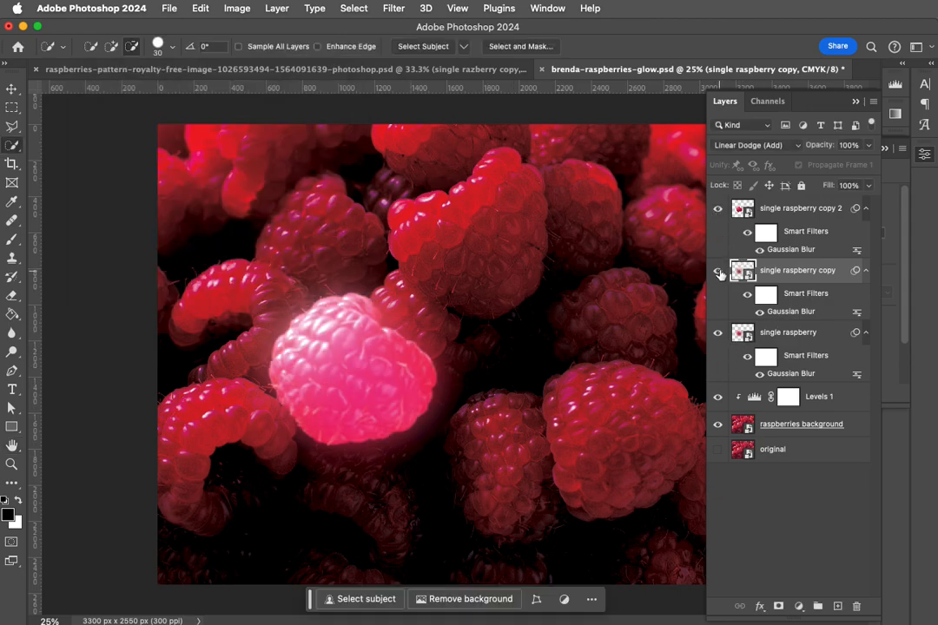
click(800, 210)
click(717, 275)
click(718, 275)
click(717, 275)
click(717, 274)
click(720, 333)
click(720, 334)
click(720, 333)
click(720, 333)
click(784, 336)
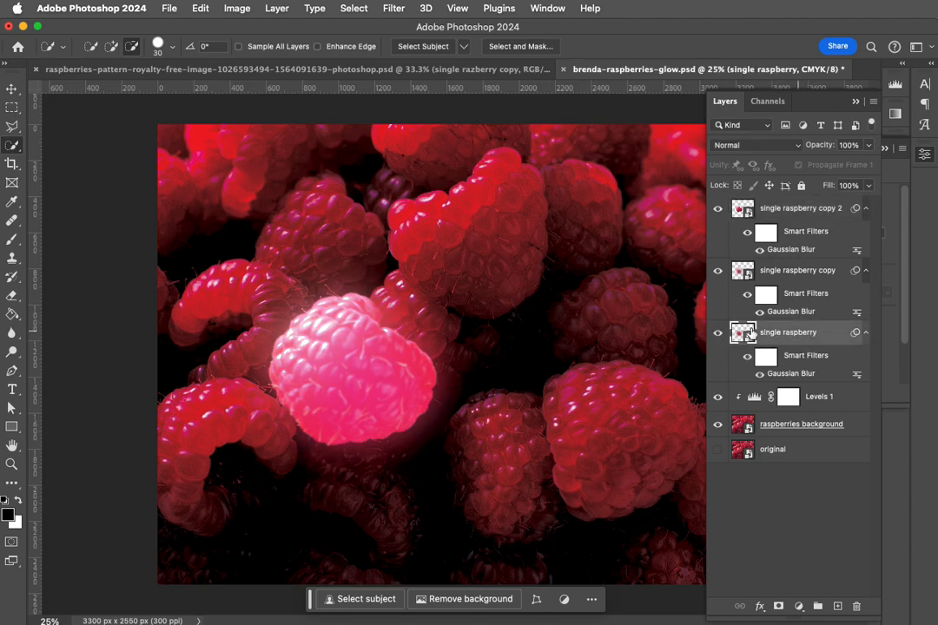
click(717, 426)
click(717, 427)
key(super+minus)
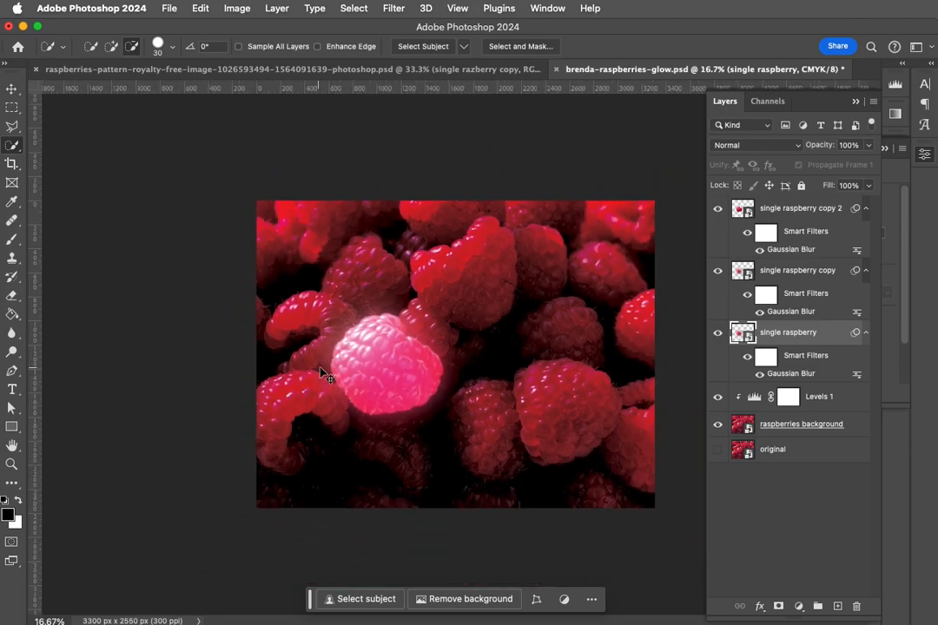
- Add a Hue/Saturation adjustment layer above single raspberry copy 2, with Colorize enabled and saturation set to 73
click(786, 213)
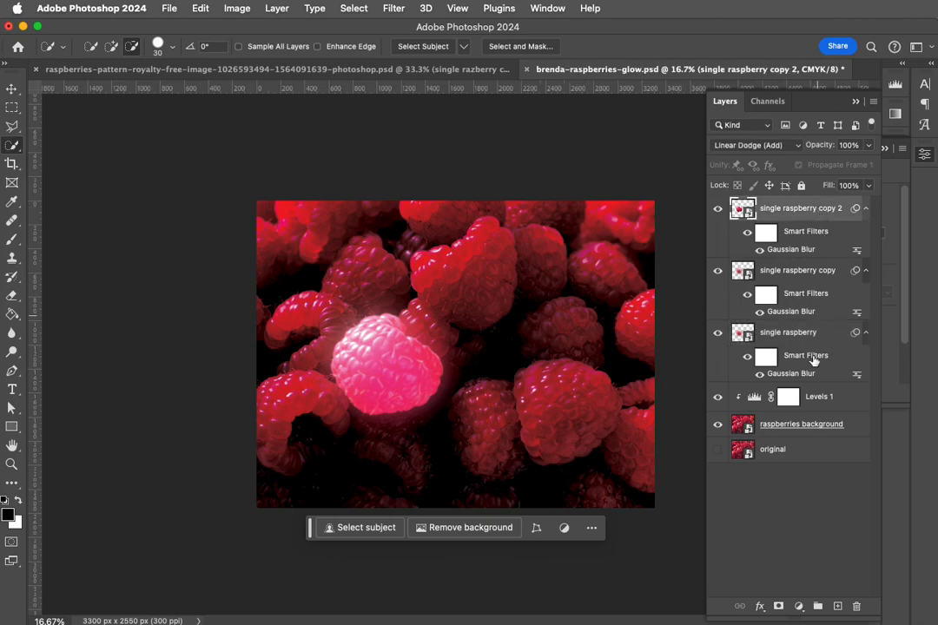
click(799, 608)
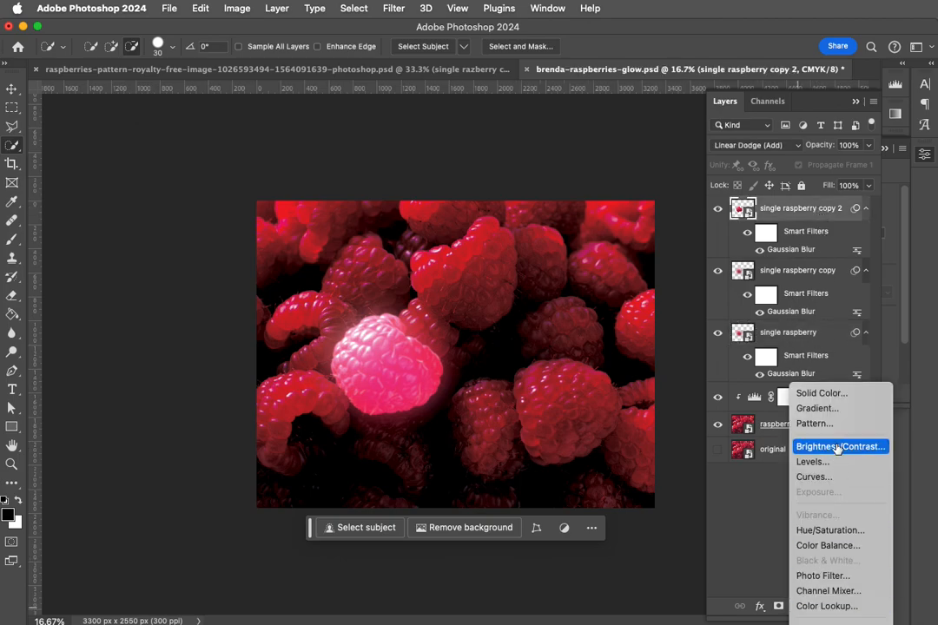
click(839, 531)
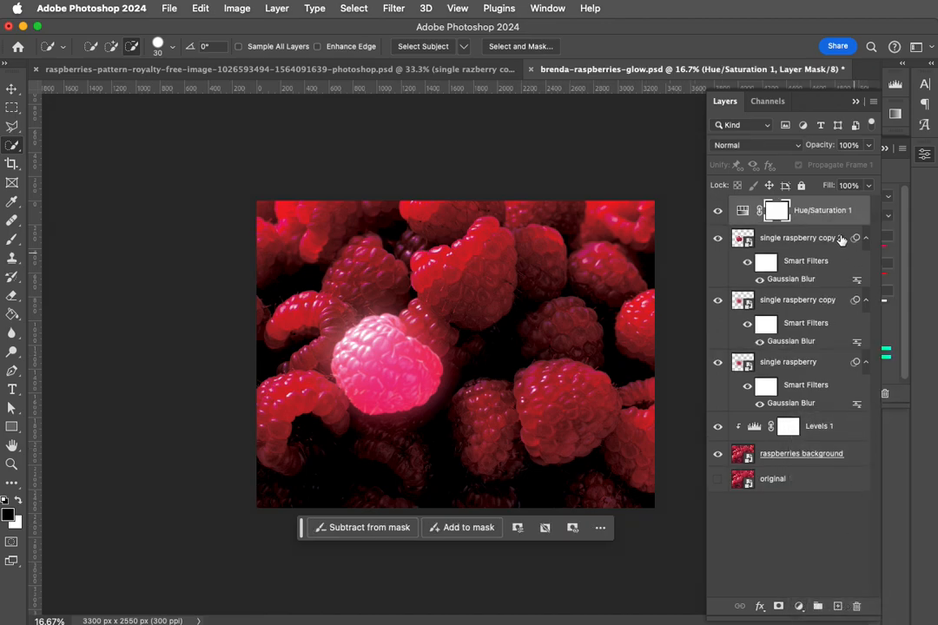
click(744, 212)
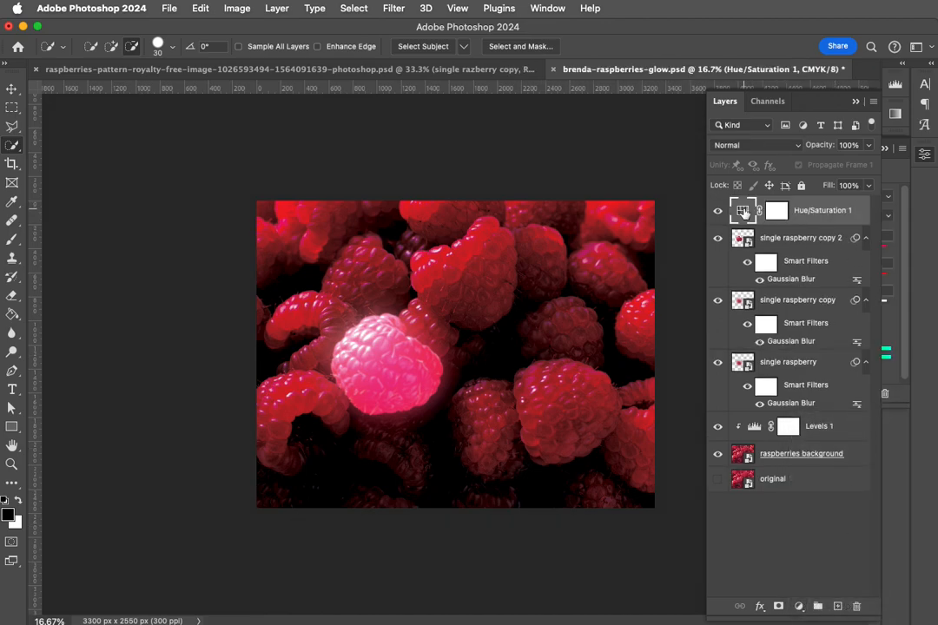
click(855, 101)
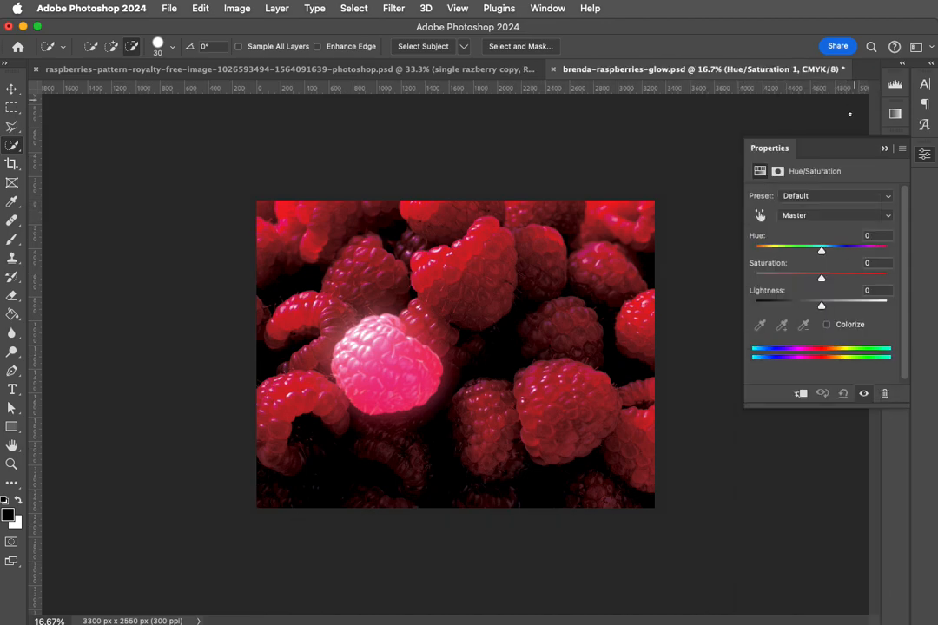
click(827, 325)
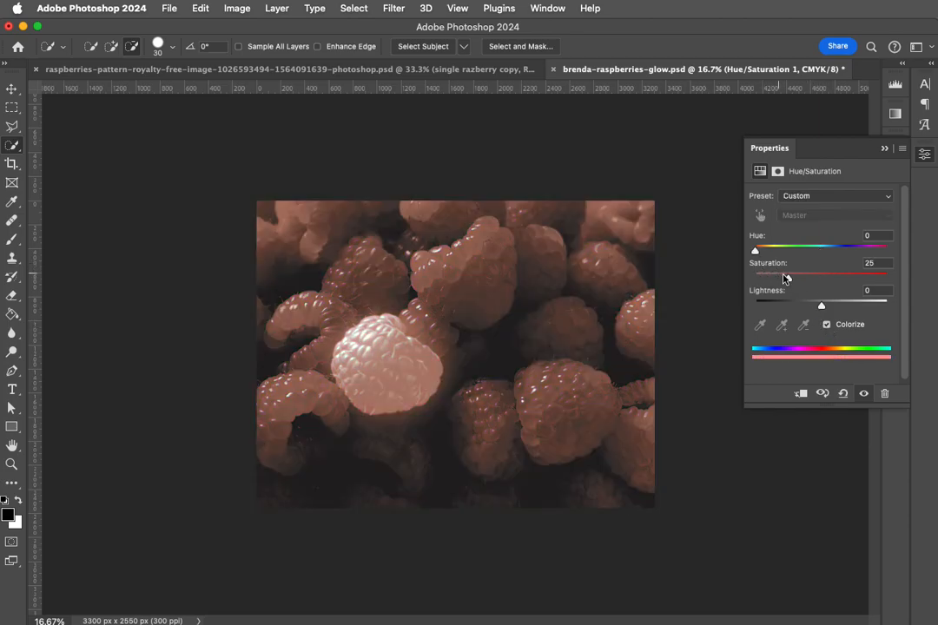
drag(788, 277, 858, 289)
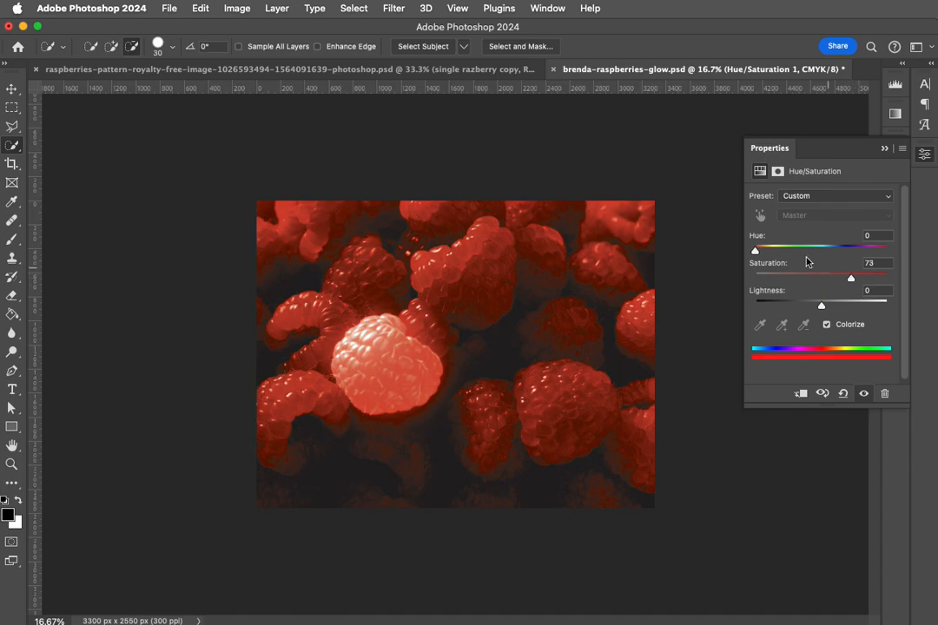
- Raise the saturation of the colorizing Hue/Saturation adjustment slightly, keeping its hue and lightness at 0
mouse_move(756, 253)
mouse_down()
mouse_move(814, 254)
mouse_move(754, 251)
mouse_up()
drag(852, 282, 865, 281)
mouse_move(823, 308)
mouse_down()
mouse_move(831, 304)
mouse_move(822, 309)
mouse_up()
click(885, 149)
- Lower the Hue/Saturation 1 layer's opacity to 78% and compare the image with that adjustment hidden and shown
click(897, 192)
click(870, 146)
drag(865, 162, 851, 169)
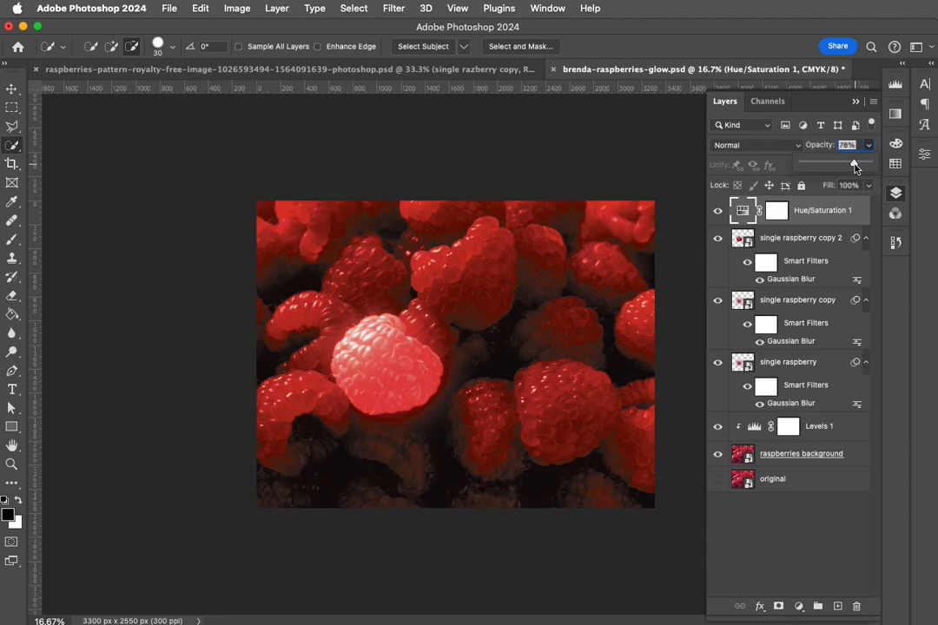
click(718, 213)
click(719, 212)
click(718, 213)
click(719, 213)
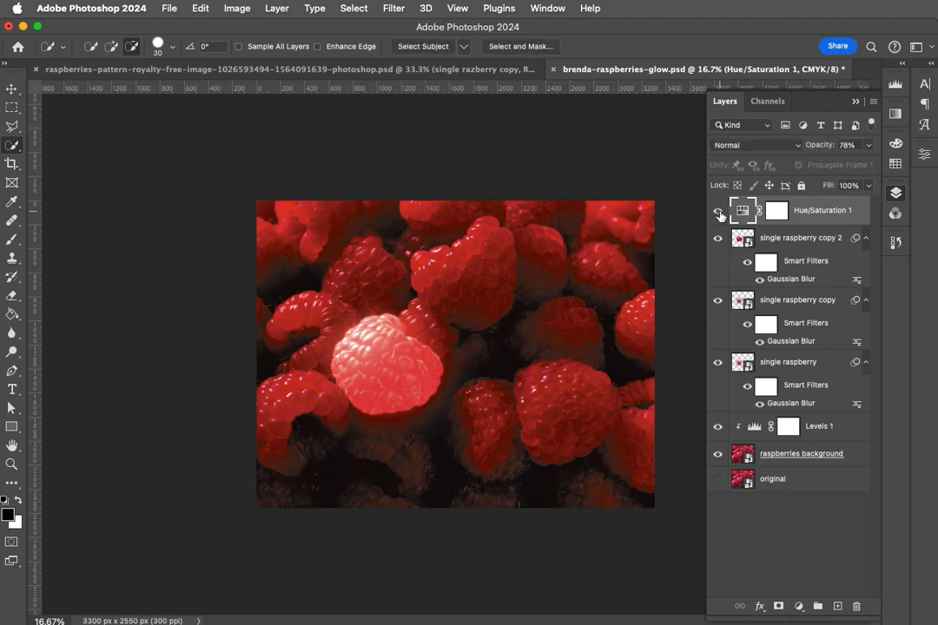
- Set the opacity of the Hue/Saturation 1 layer to 46% and deselect the layer
click(869, 145)
click(835, 165)
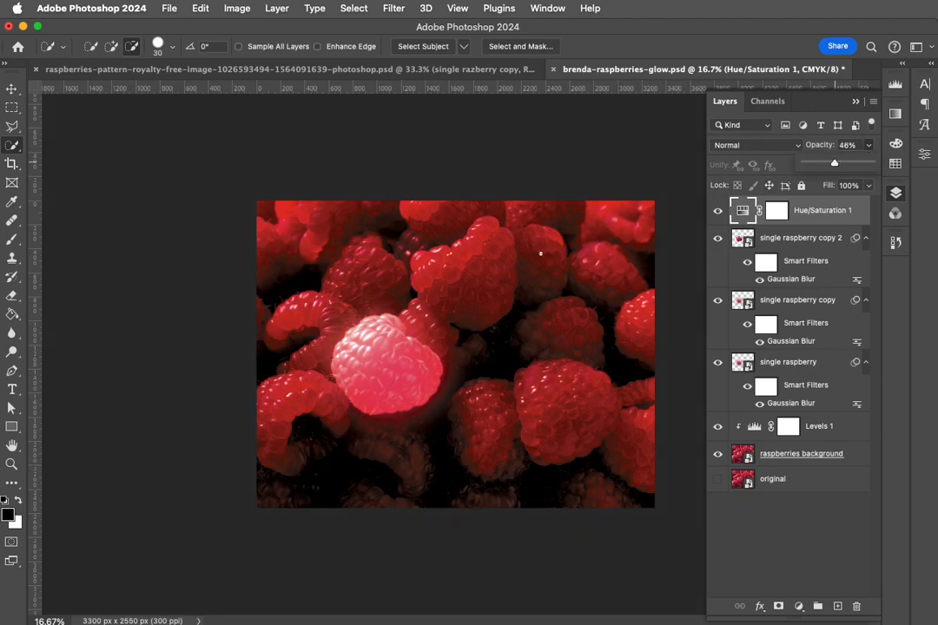
click(754, 524)
- Compare the image with the Hue/Saturation 1 and Levels 1 adjustments hidden and shown in turn
click(717, 212)
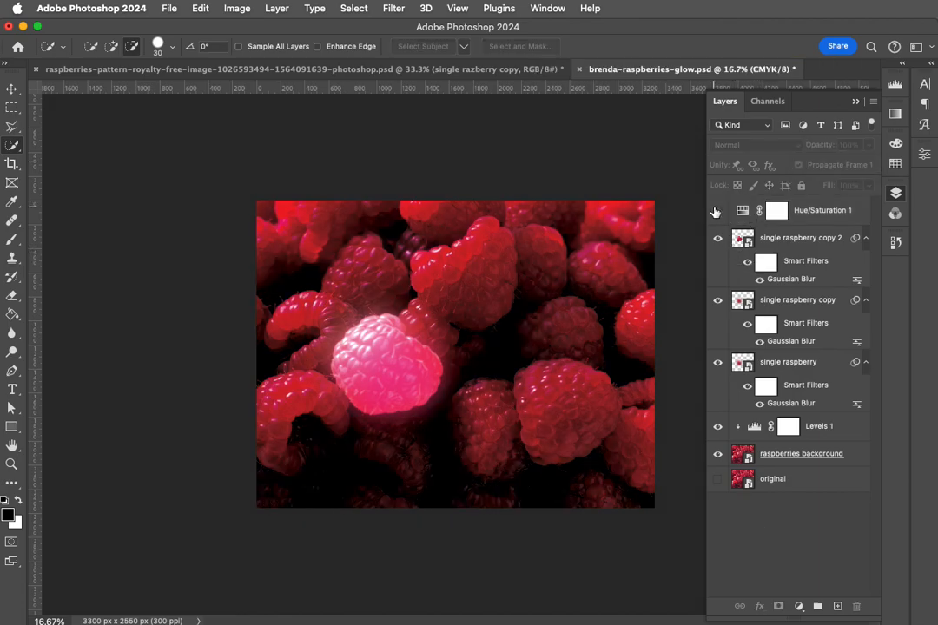
click(716, 211)
click(716, 211)
click(716, 212)
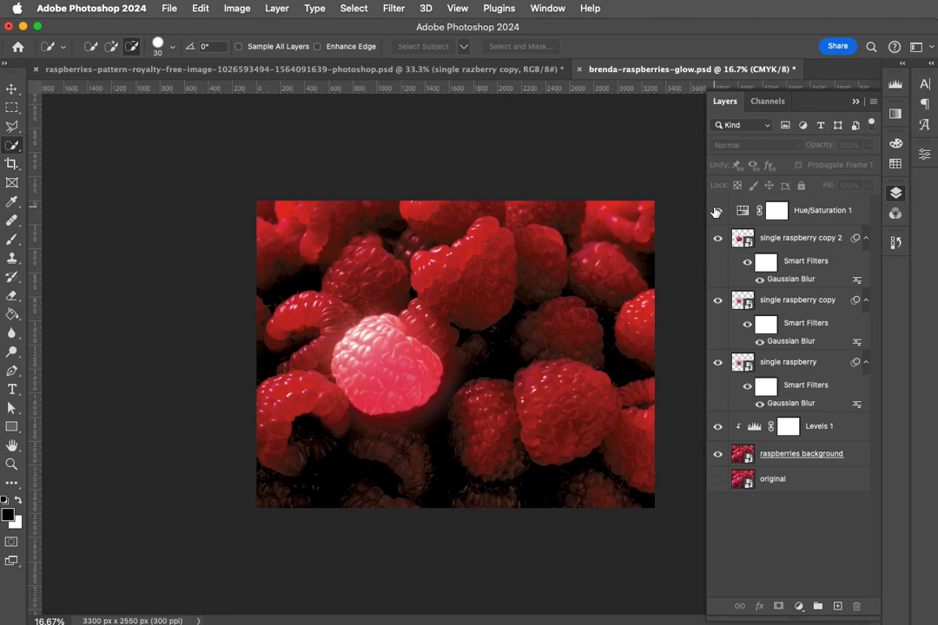
click(718, 427)
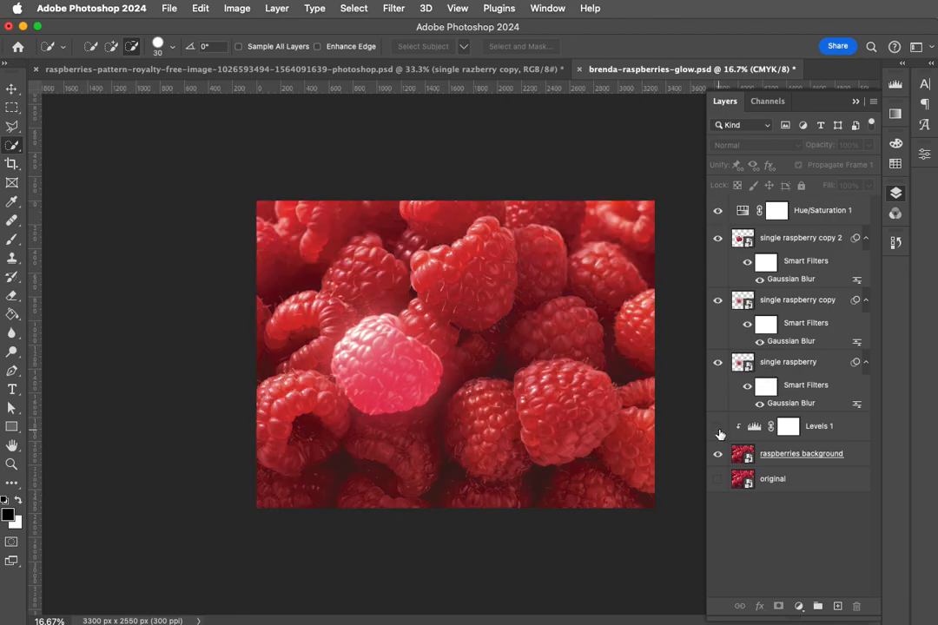
click(717, 429)
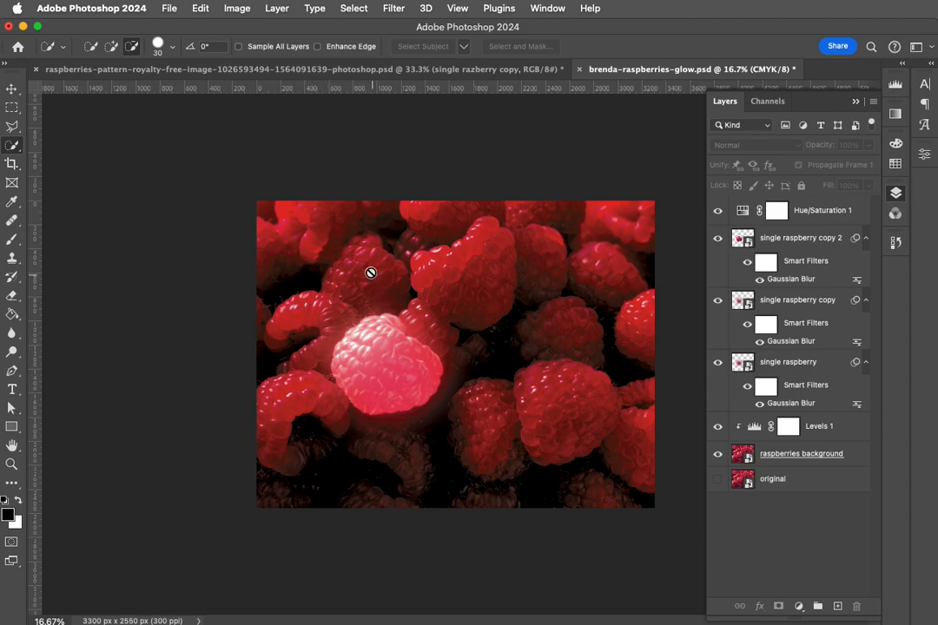
- Try a black 70-pixel Brush stroke on the Levels 1 mask below the glowing raspberry, and undo it
click(745, 428)
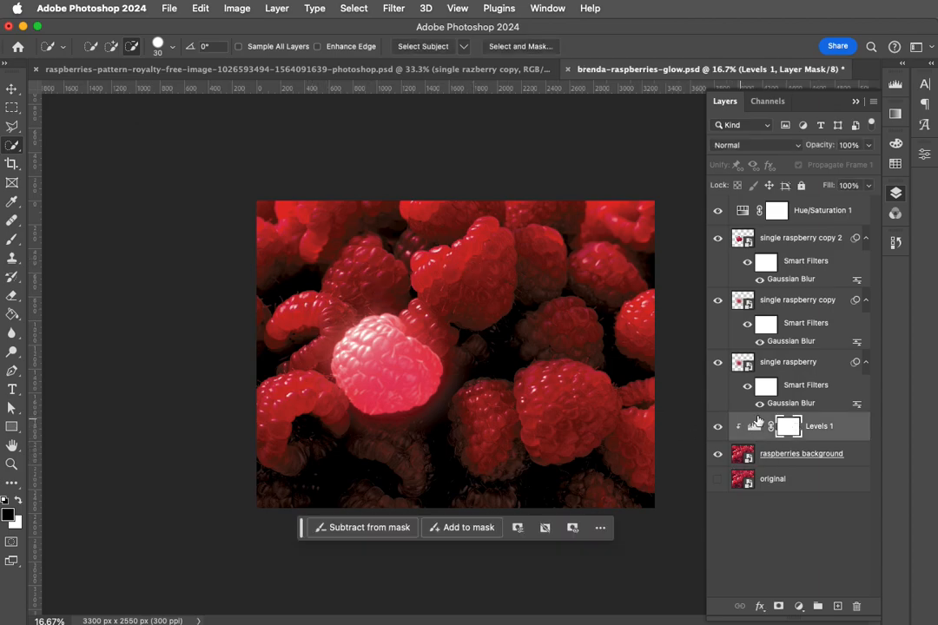
click(11, 245)
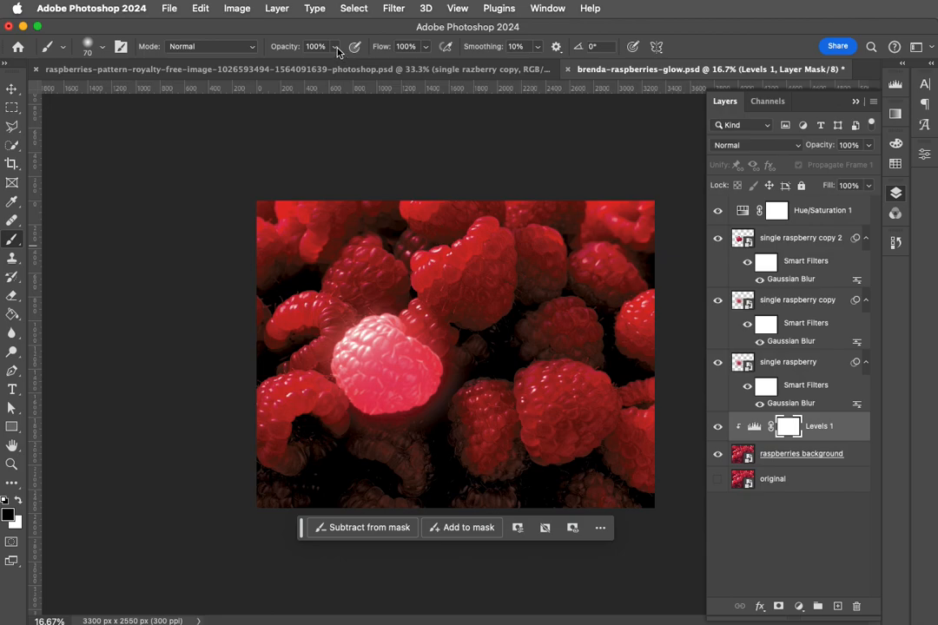
mouse_move(466, 390)
mouse_down()
mouse_move(408, 452)
mouse_move(351, 447)
mouse_up()
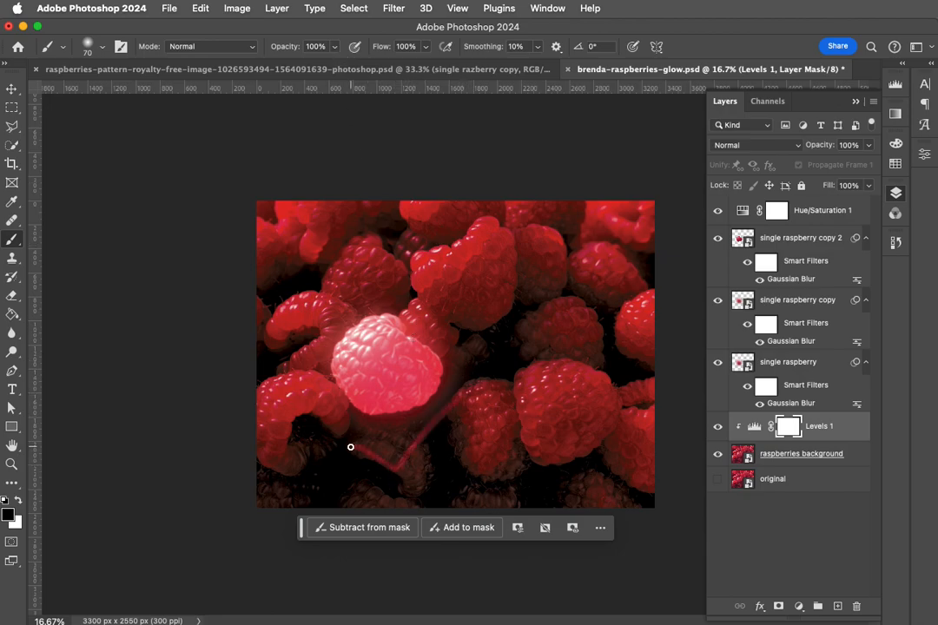
key(super+z)
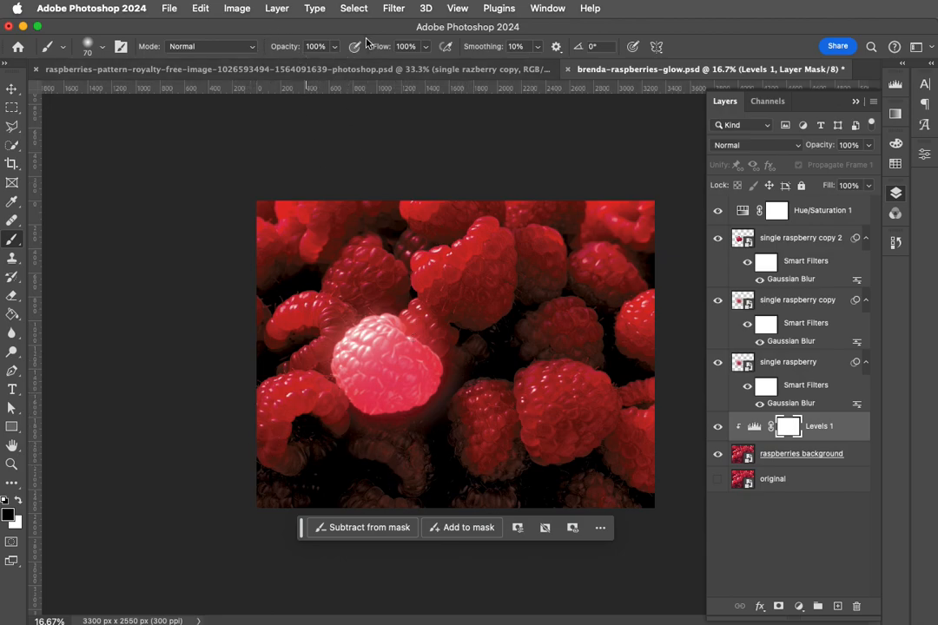
- Paint black on the Levels 1 mask over the berries around the glowing raspberry, using a soft enlarged brush at 63% opacity
drag(336, 51, 311, 67)
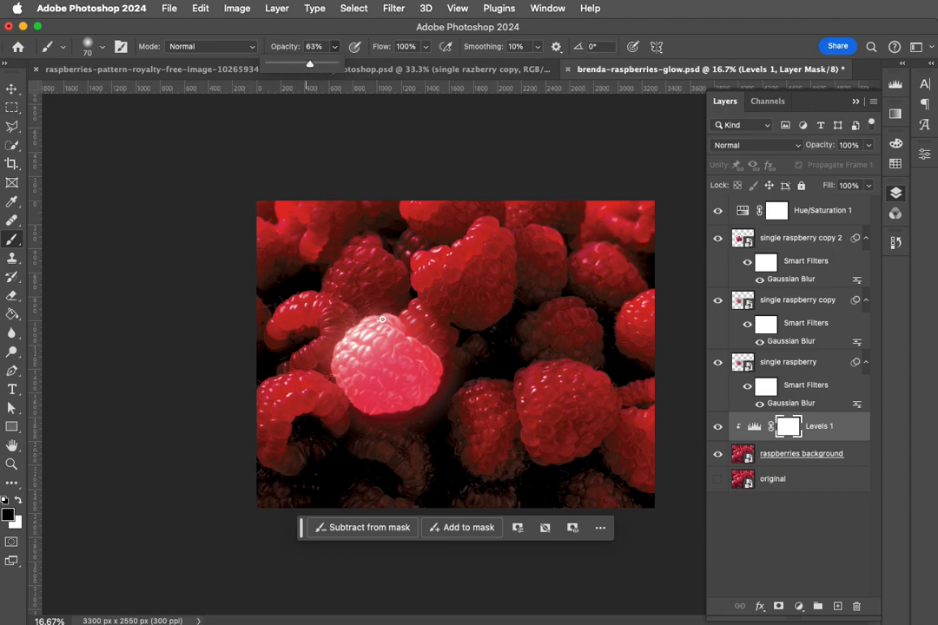
key(bracketright)
key(bracketright)
key(bracketright)
key(bracketright)
key(bracketright)
key(bracketright)
key(bracketright)
key(bracketright)
key(bracketright)
key(bracketright)
key(bracketright)
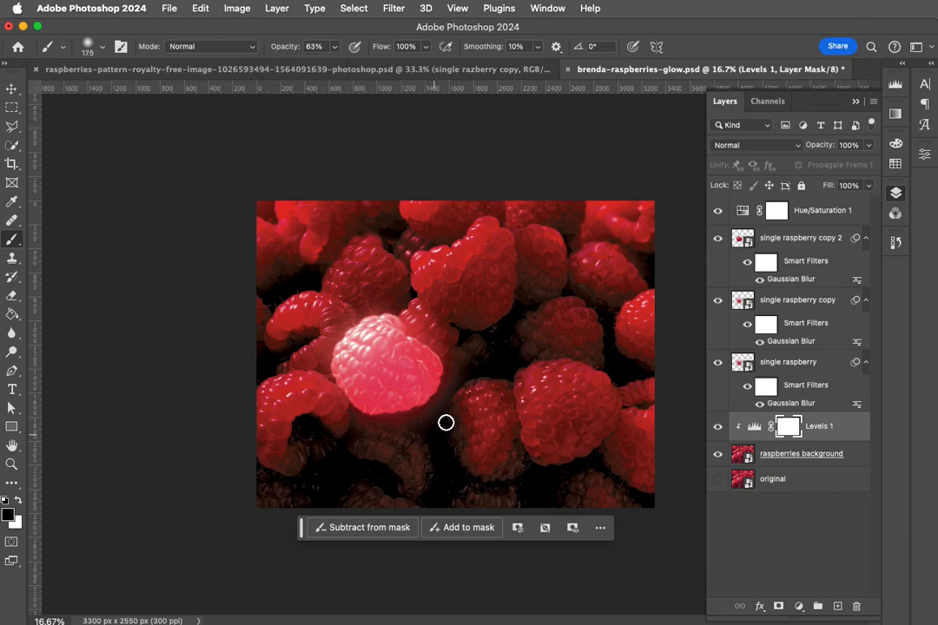
key(bracketleft)
key(bracketleft)
mouse_move(403, 442)
mouse_down()
mouse_move(368, 440)
mouse_move(338, 413)
mouse_move(331, 327)
mouse_move(322, 346)
mouse_move(397, 285)
mouse_move(425, 282)
mouse_move(474, 320)
mouse_move(431, 295)
mouse_move(425, 279)
mouse_move(471, 377)
mouse_move(463, 399)
mouse_move(477, 401)
mouse_move(463, 420)
mouse_move(474, 399)
mouse_move(521, 394)
mouse_move(471, 398)
mouse_move(411, 451)
mouse_move(372, 449)
mouse_move(407, 474)
mouse_move(310, 385)
mouse_move(326, 391)
mouse_move(322, 352)
mouse_move(372, 293)
mouse_move(381, 306)
mouse_move(448, 310)
mouse_move(437, 296)
mouse_move(462, 326)
mouse_move(472, 456)
mouse_move(447, 401)
mouse_move(438, 407)
mouse_move(442, 366)
mouse_move(354, 428)
mouse_up()
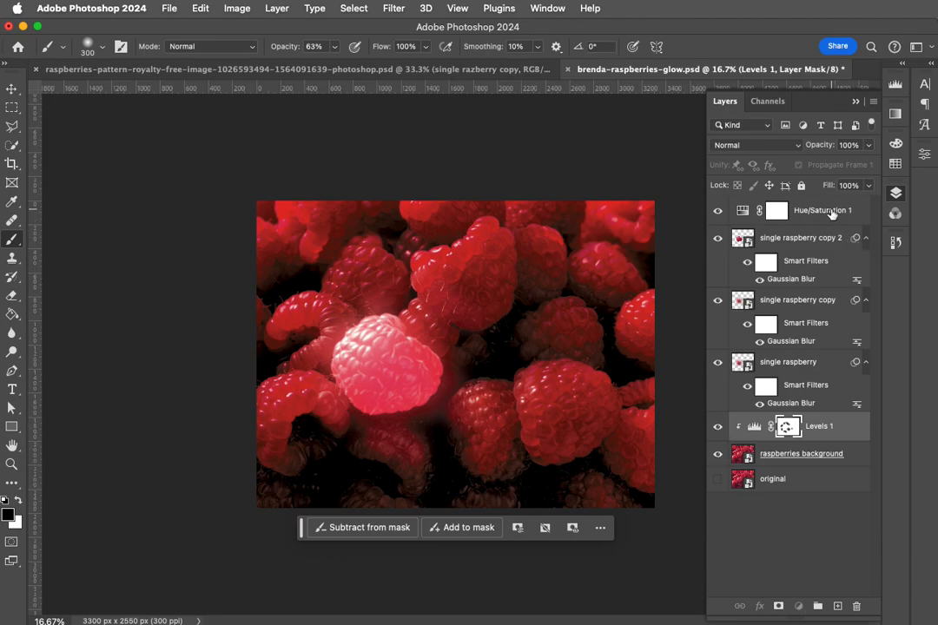
- Group the layers from Hue/Saturation 1 down to raspberries background and compare the group with the visible original layer
click(732, 211)
shift+click(842, 456)
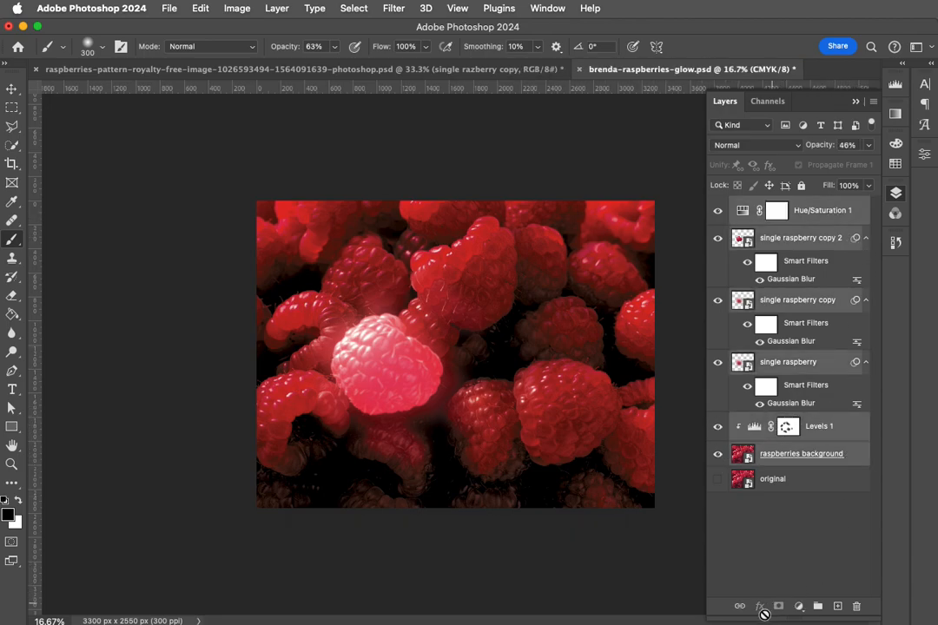
click(819, 611)
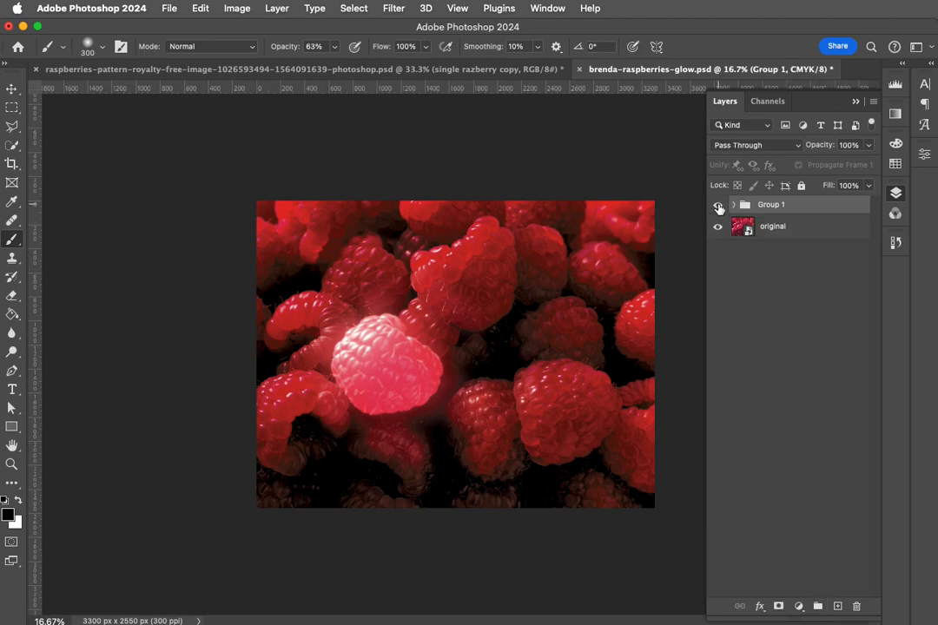
click(718, 206)
click(719, 207)
- Check the effect of the single raspberry copy layer inside Group 1 and duplicate it to strengthen the glow
click(734, 206)
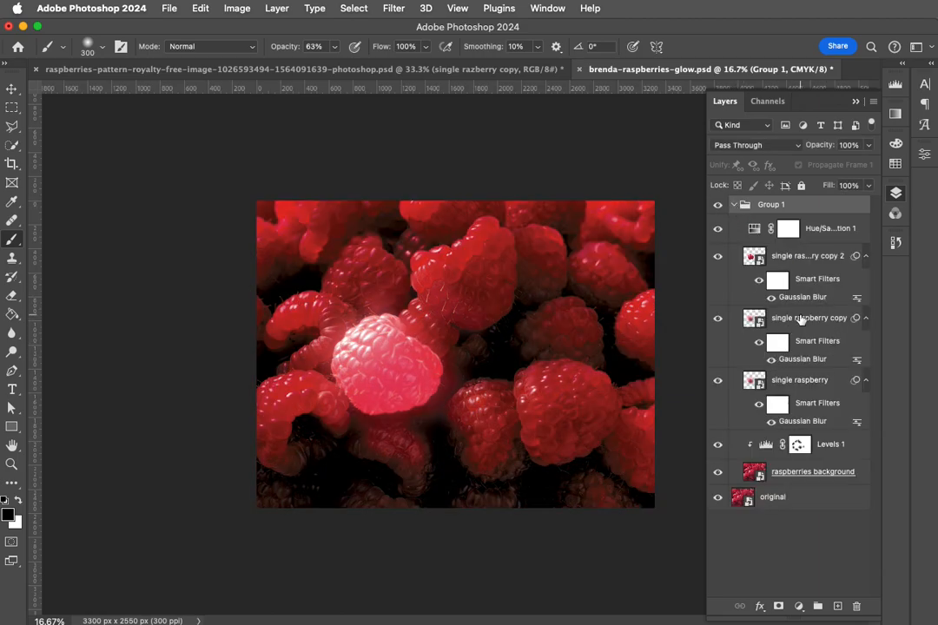
click(717, 320)
click(717, 321)
drag(822, 319, 837, 609)
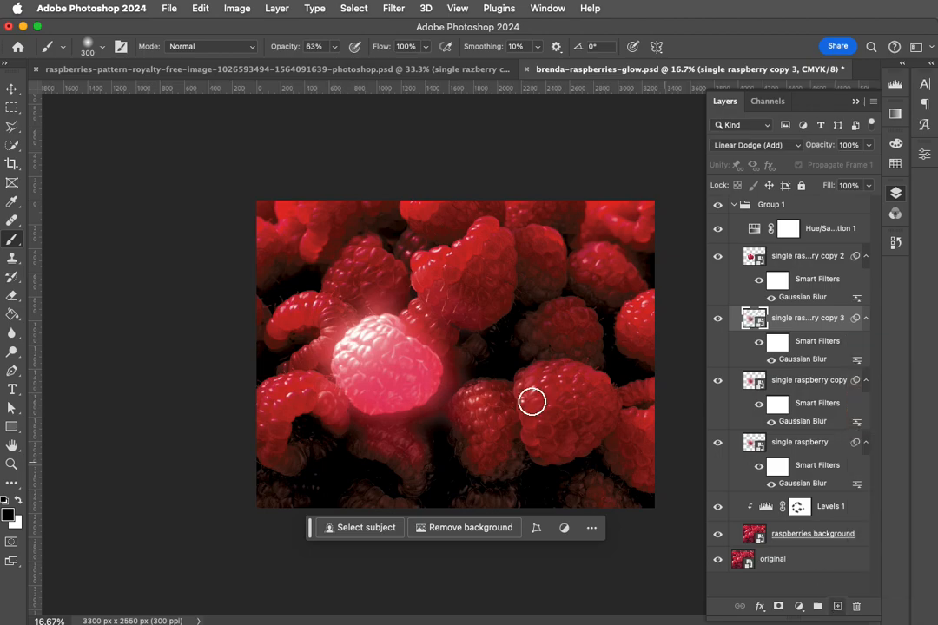
- Collapse Group 1 and compare the finished glow with the original image by hiding and showing the group
click(733, 205)
click(718, 206)
click(718, 206)
click(719, 207)
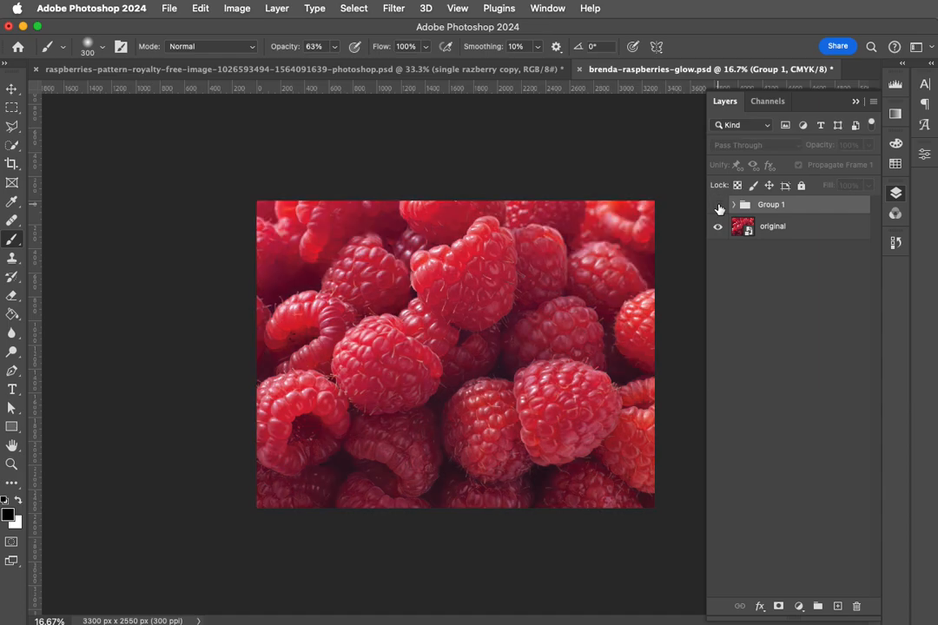
click(718, 206)
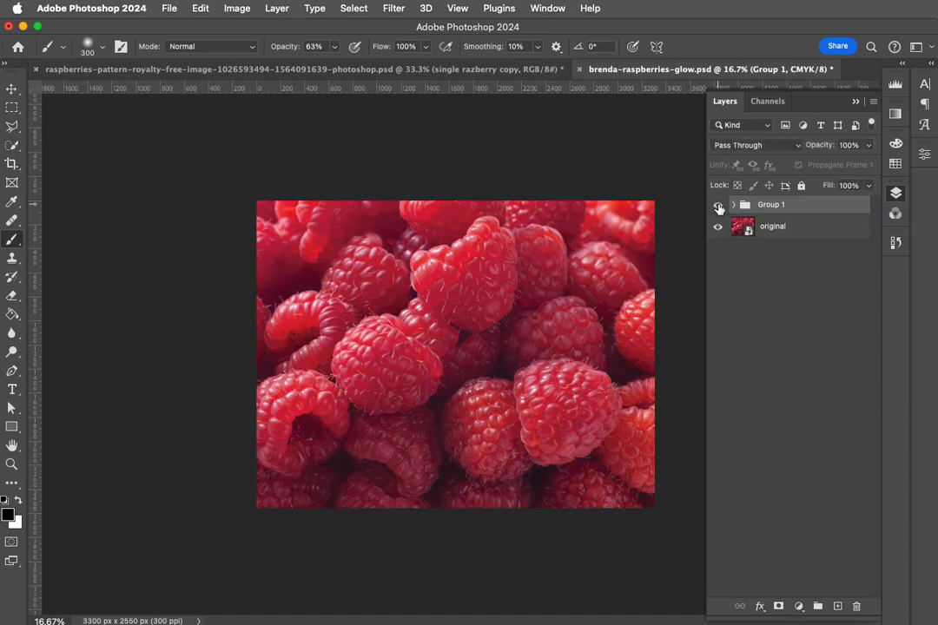